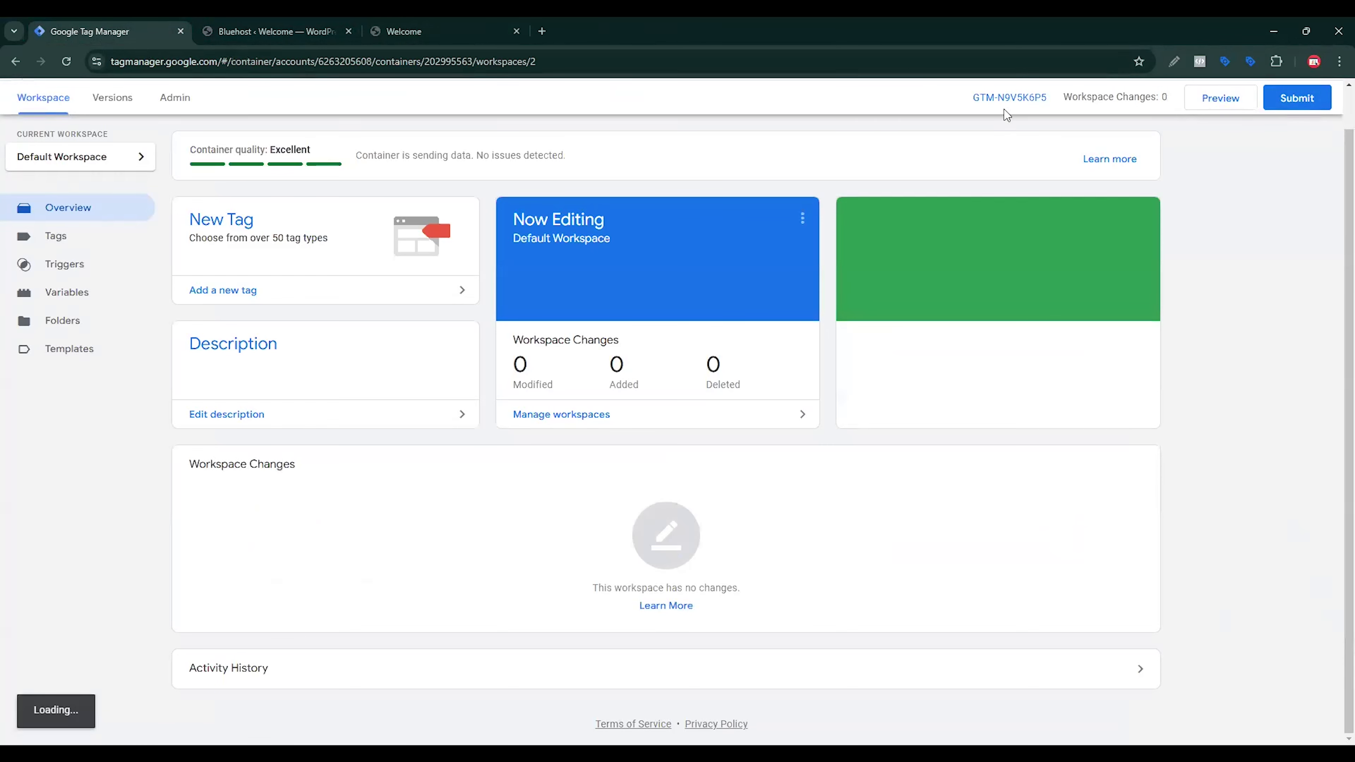
Step: Copy the container ID GTM-N9V5K6P5 from the Google Tag Manager installation snippet
click(1007, 99)
drag(655, 314, 715, 315)
right_click(715, 315)
click(739, 335)
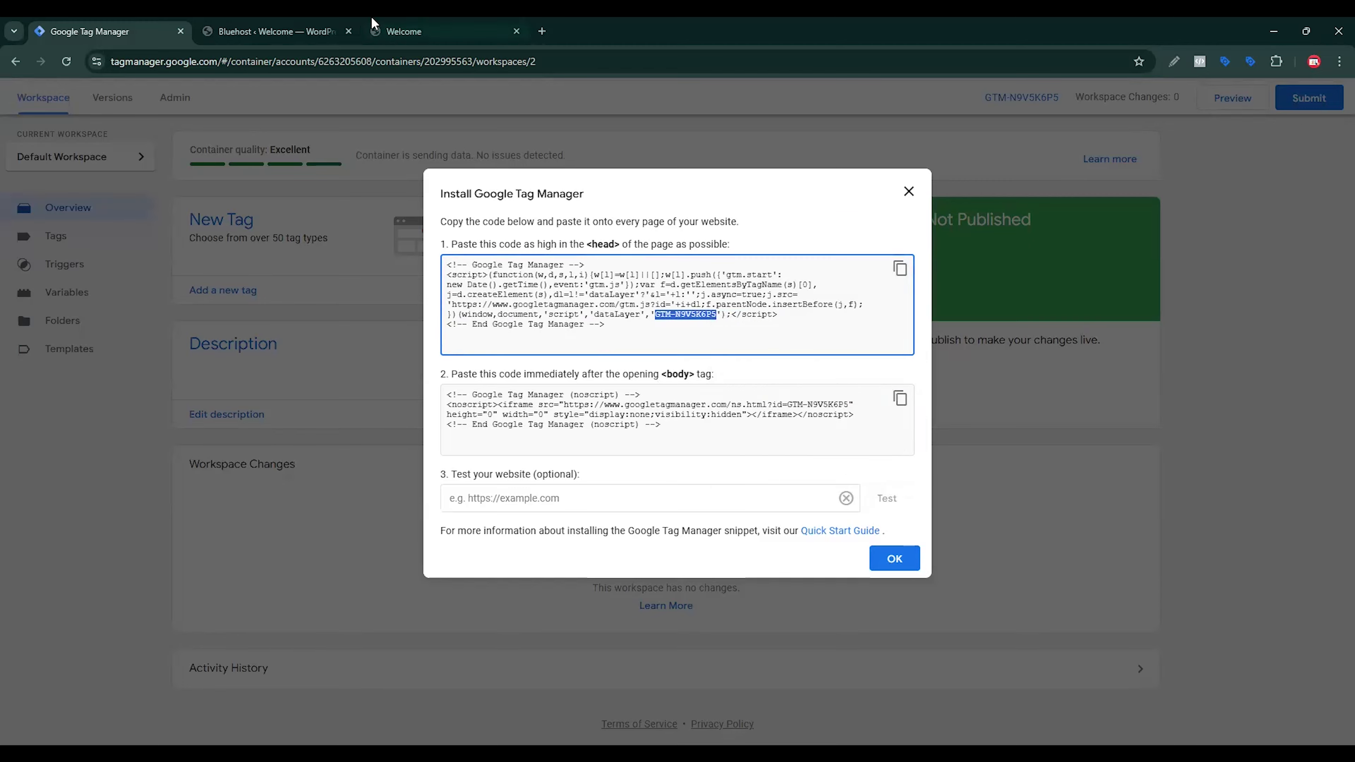
Step: Switch to the WordPress admin and search the plugins available to add for gtm4wp
click(342, 31)
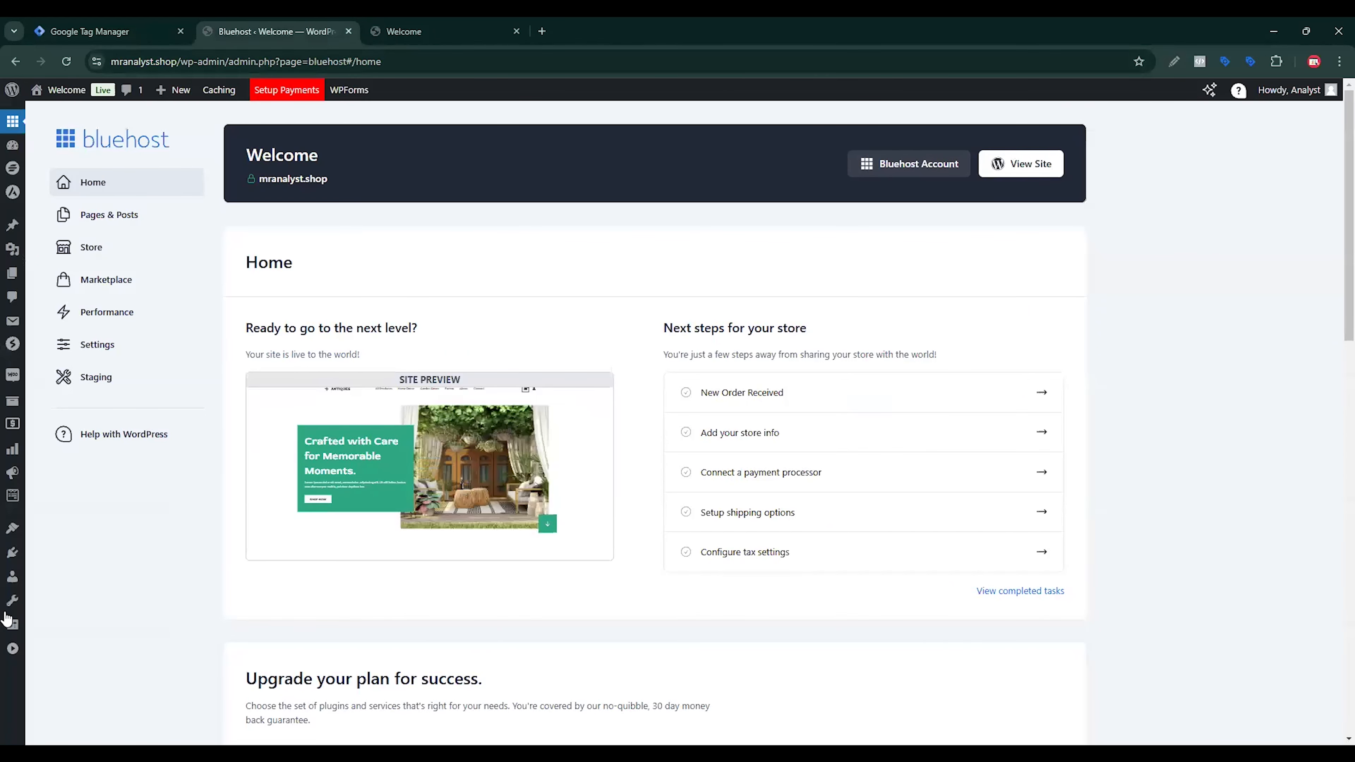
click(70, 575)
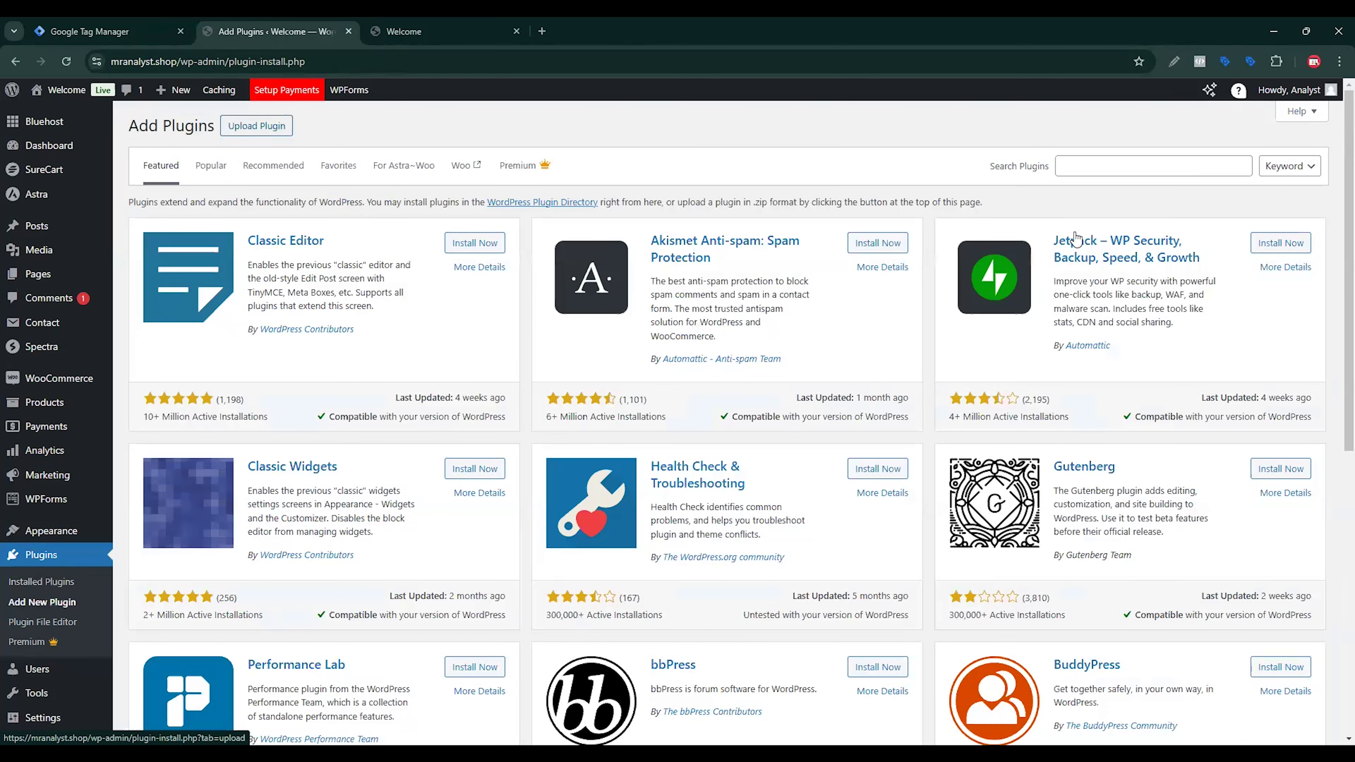
click(1131, 166)
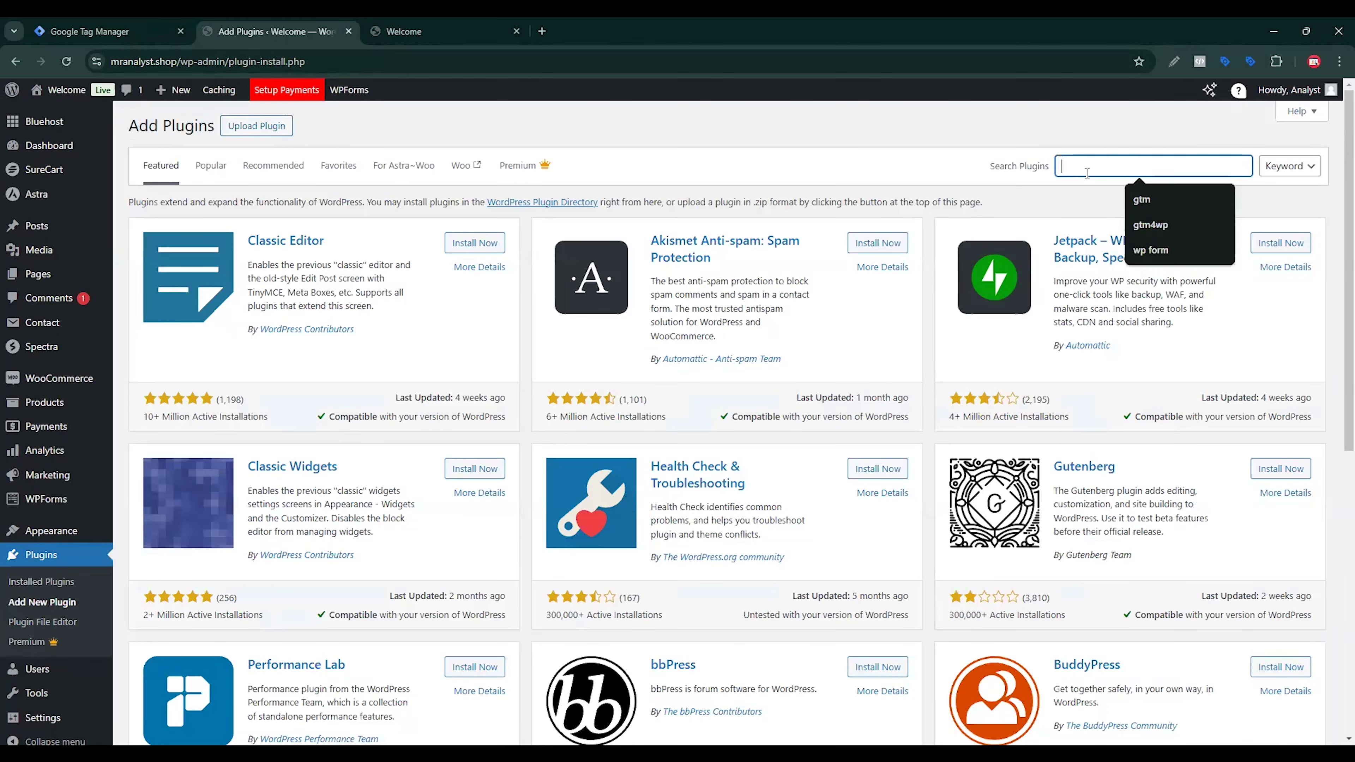
click(1146, 224)
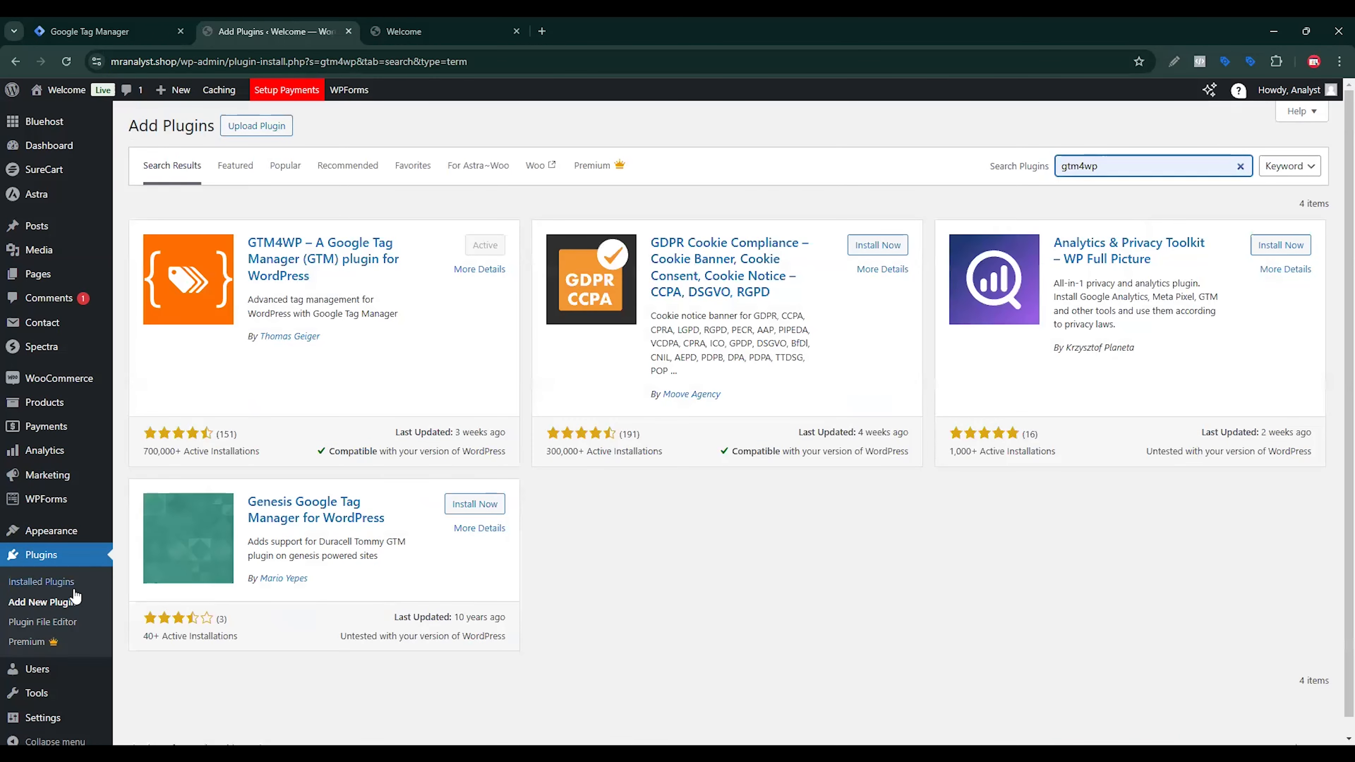
Step: Set the Google Tag Manager ID to GTM-N9V5K6P5 in the installed GTM4WP plugin's settings and save the changes
click(51, 587)
click(178, 469)
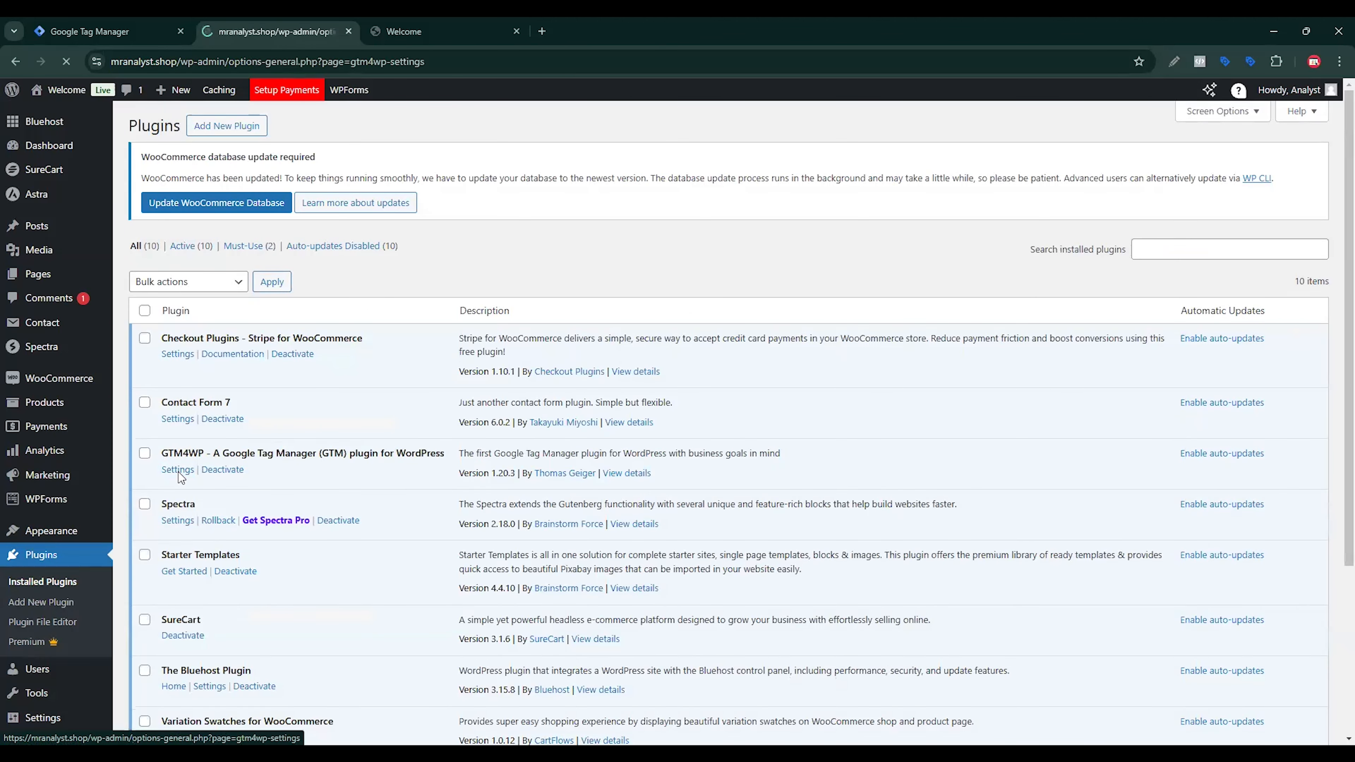
triple_click(341, 208)
click(342, 208)
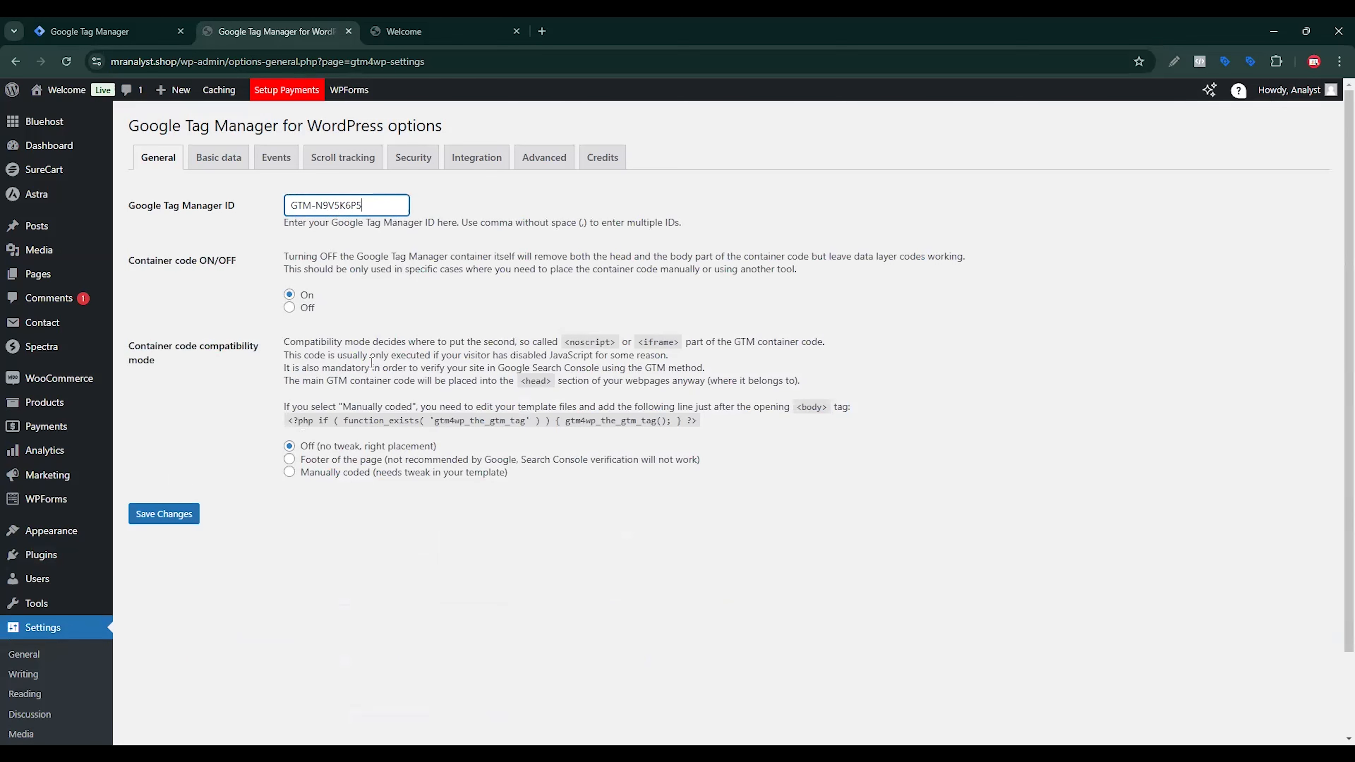
click(175, 515)
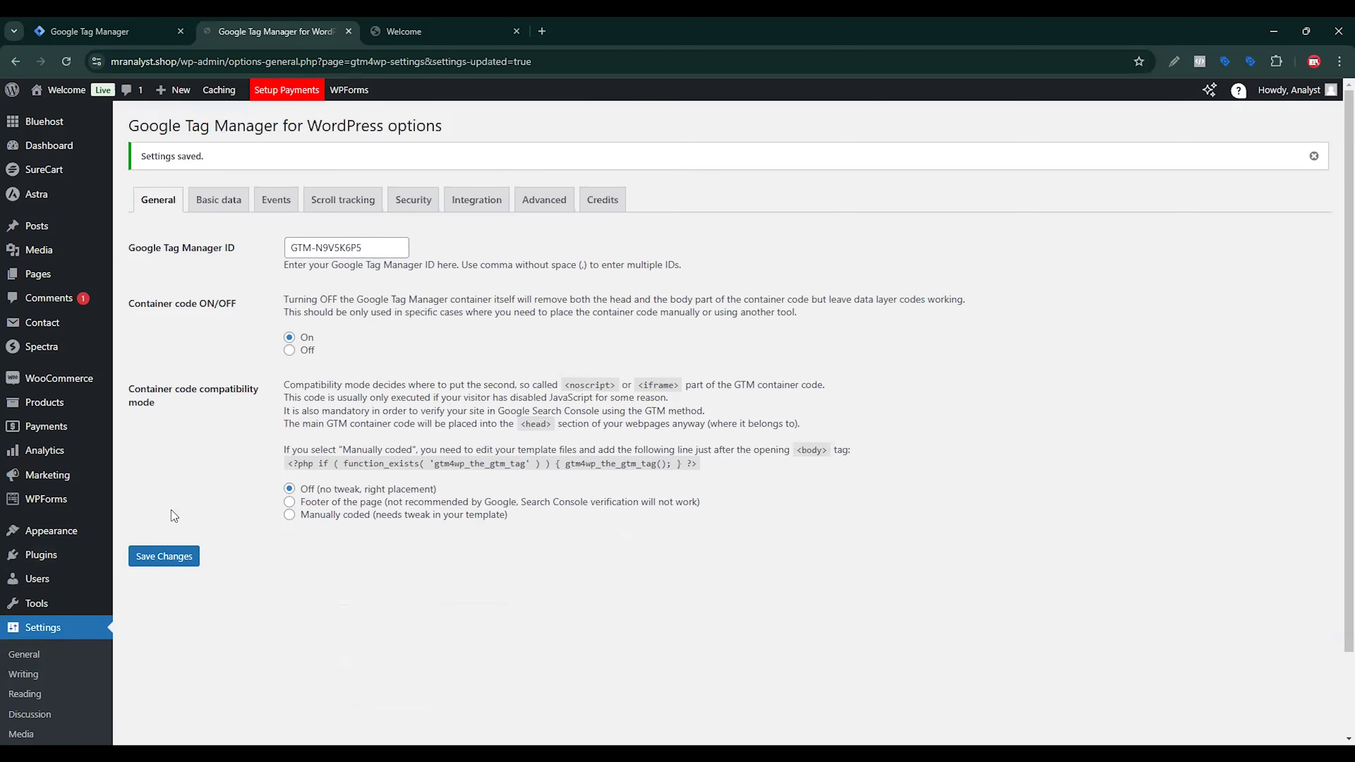
click(104, 24)
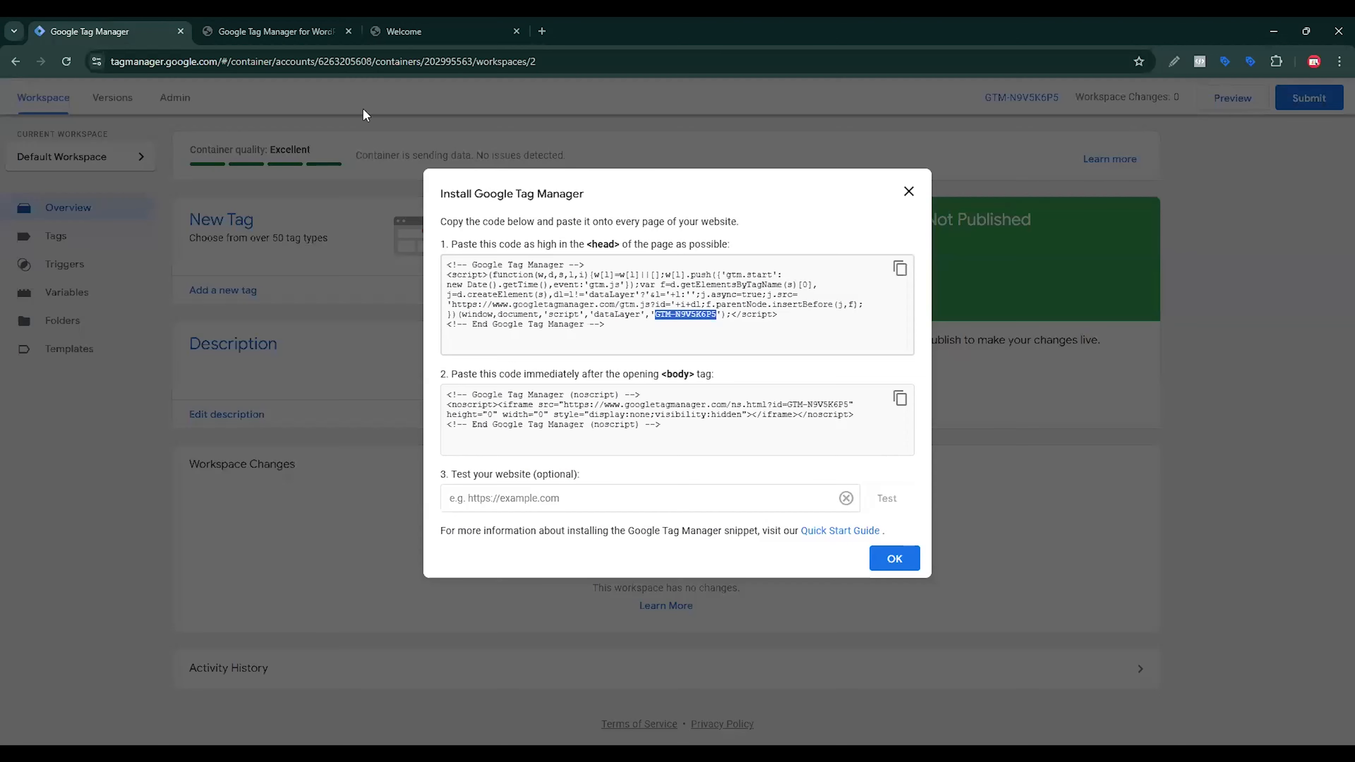
click(1232, 98)
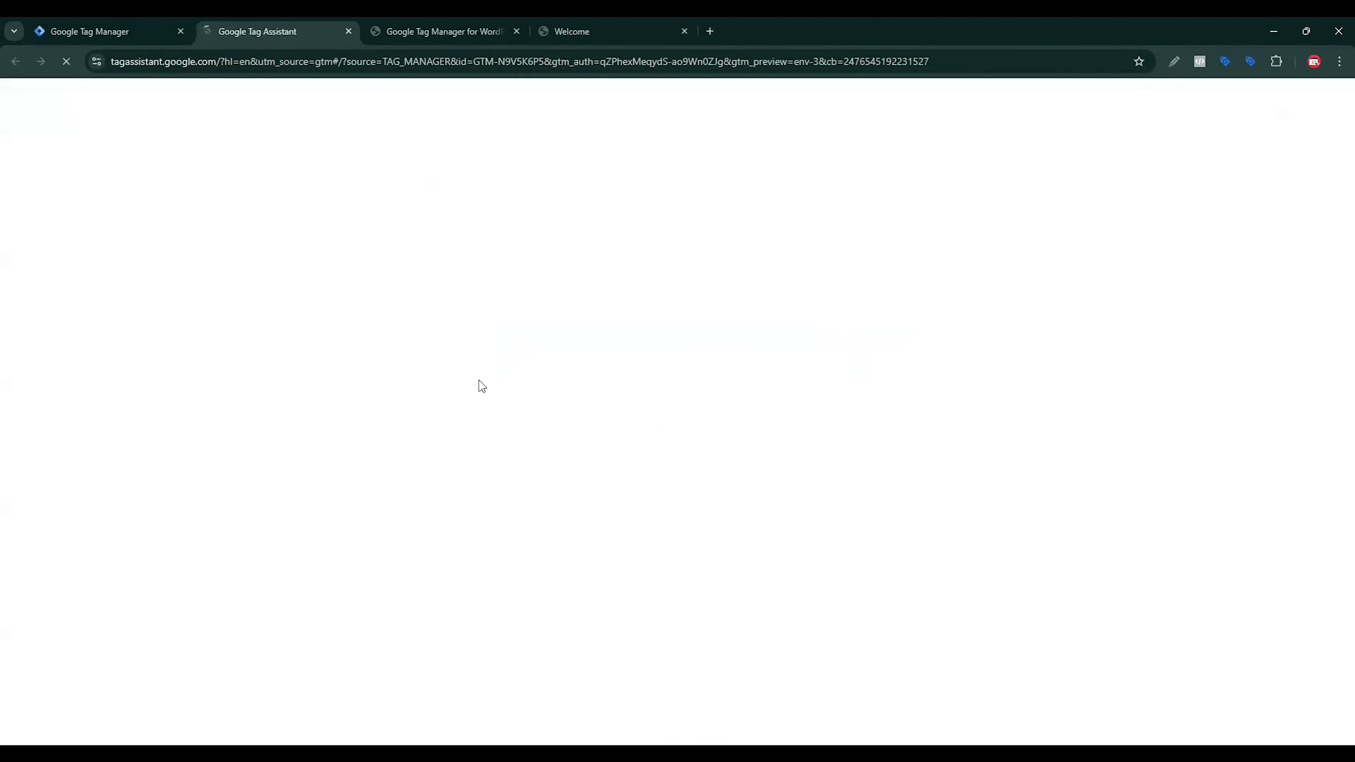
click(536, 380)
click(581, 459)
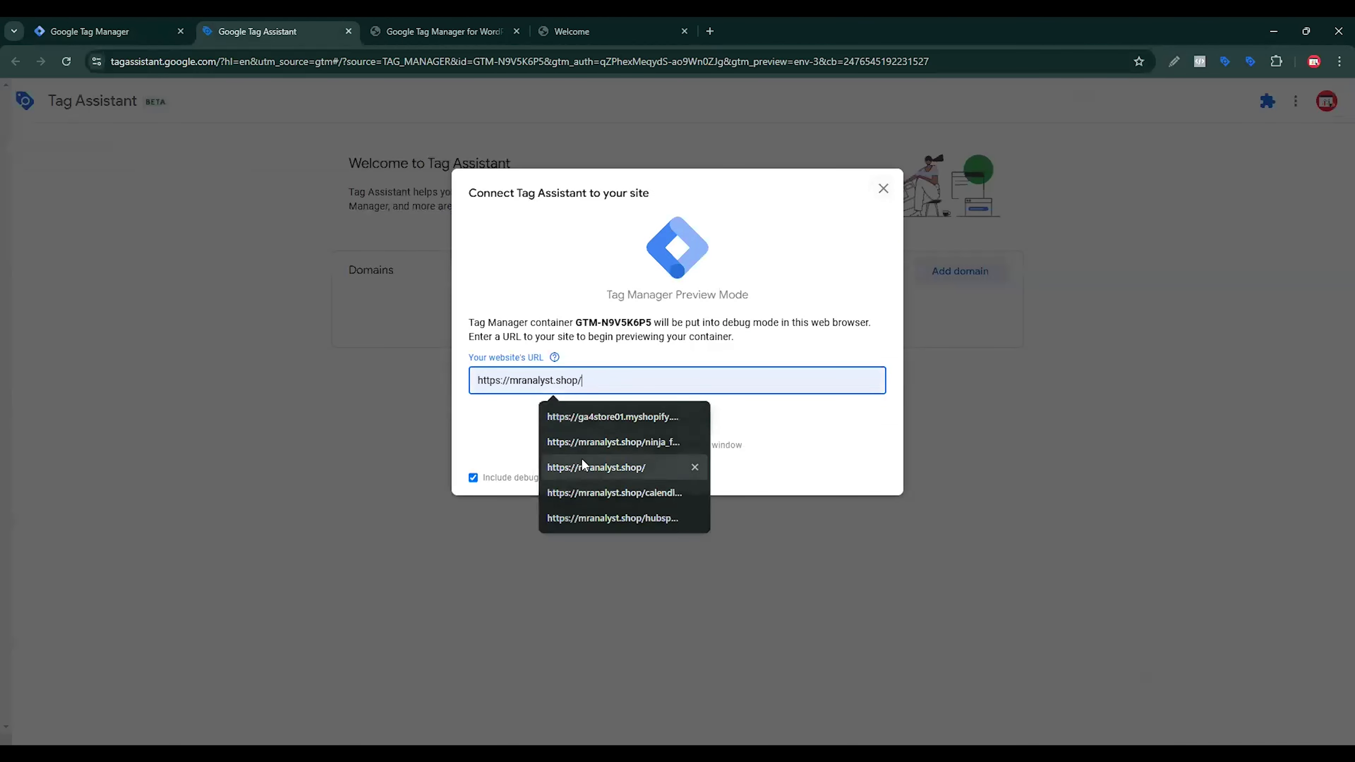
click(666, 427)
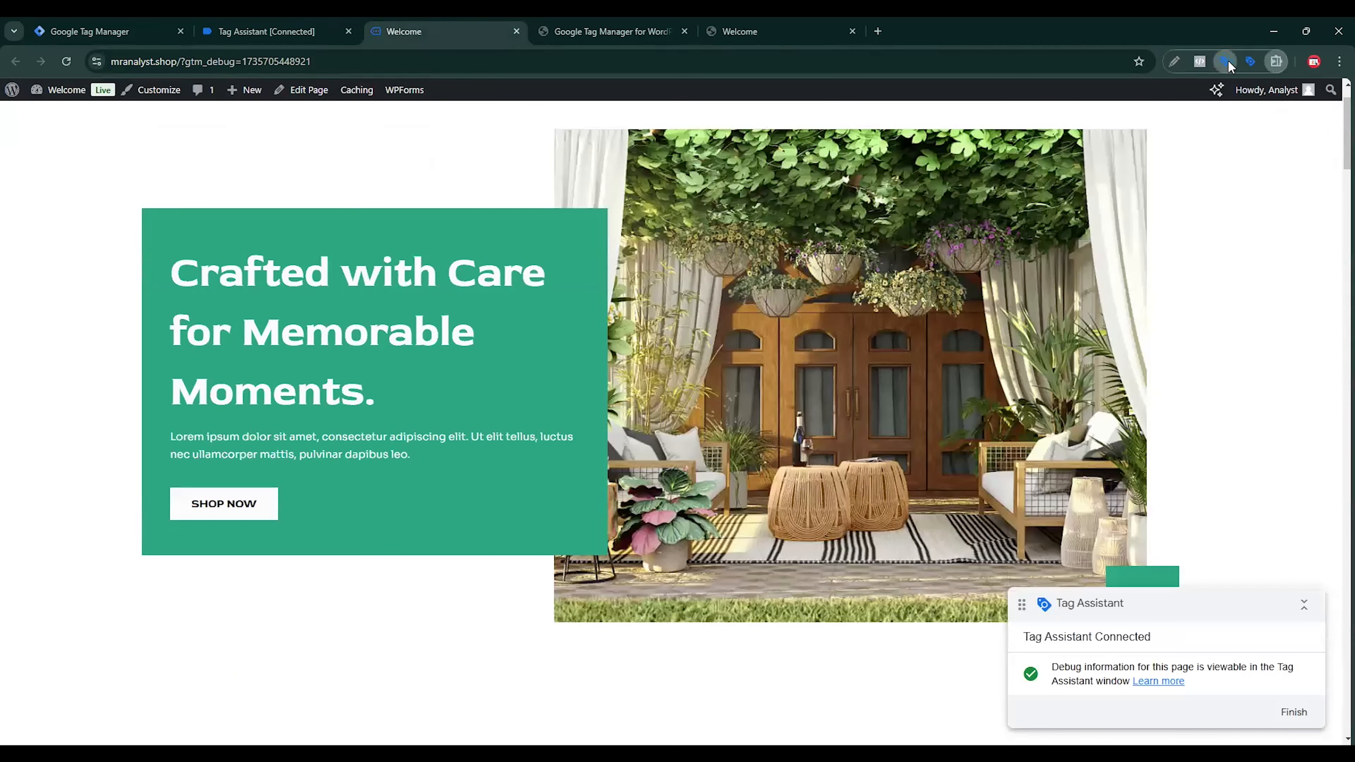
Step: Check which Google tags are found on the store page using the Tag Assistant extension and the debug session summary
click(1227, 62)
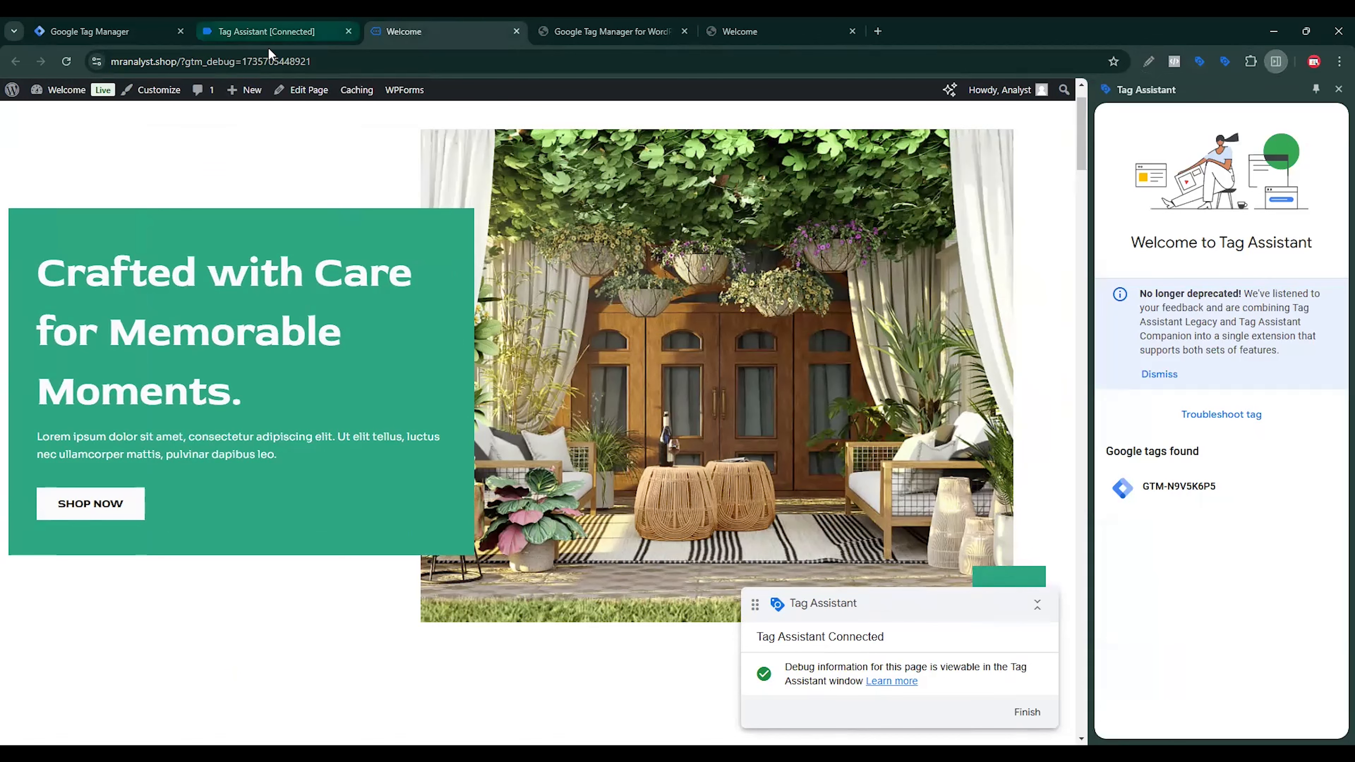
click(269, 33)
click(676, 346)
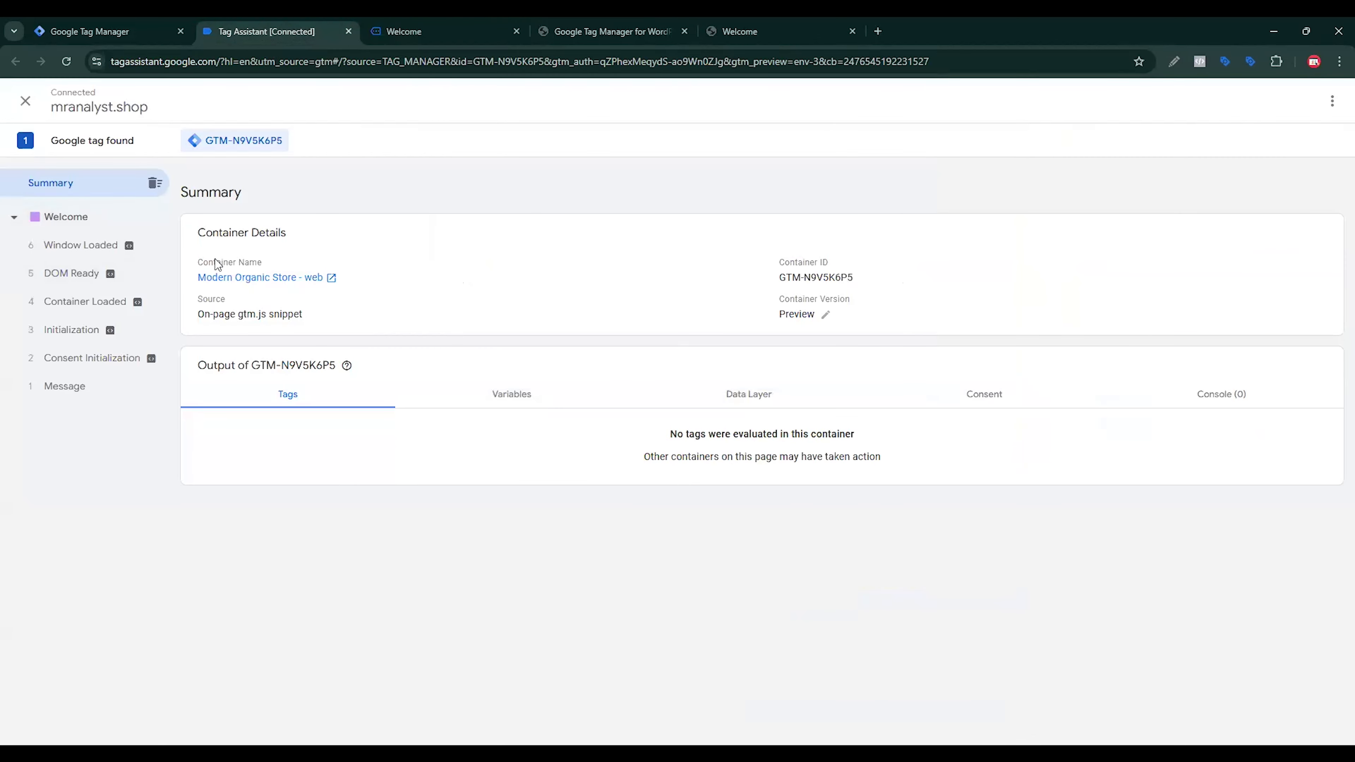
Step: Visit the Wooden Vases product page and check the events recorded for it in Tag Assistant
click(500, 24)
scroll(506, 383, down, 10)
click(402, 172)
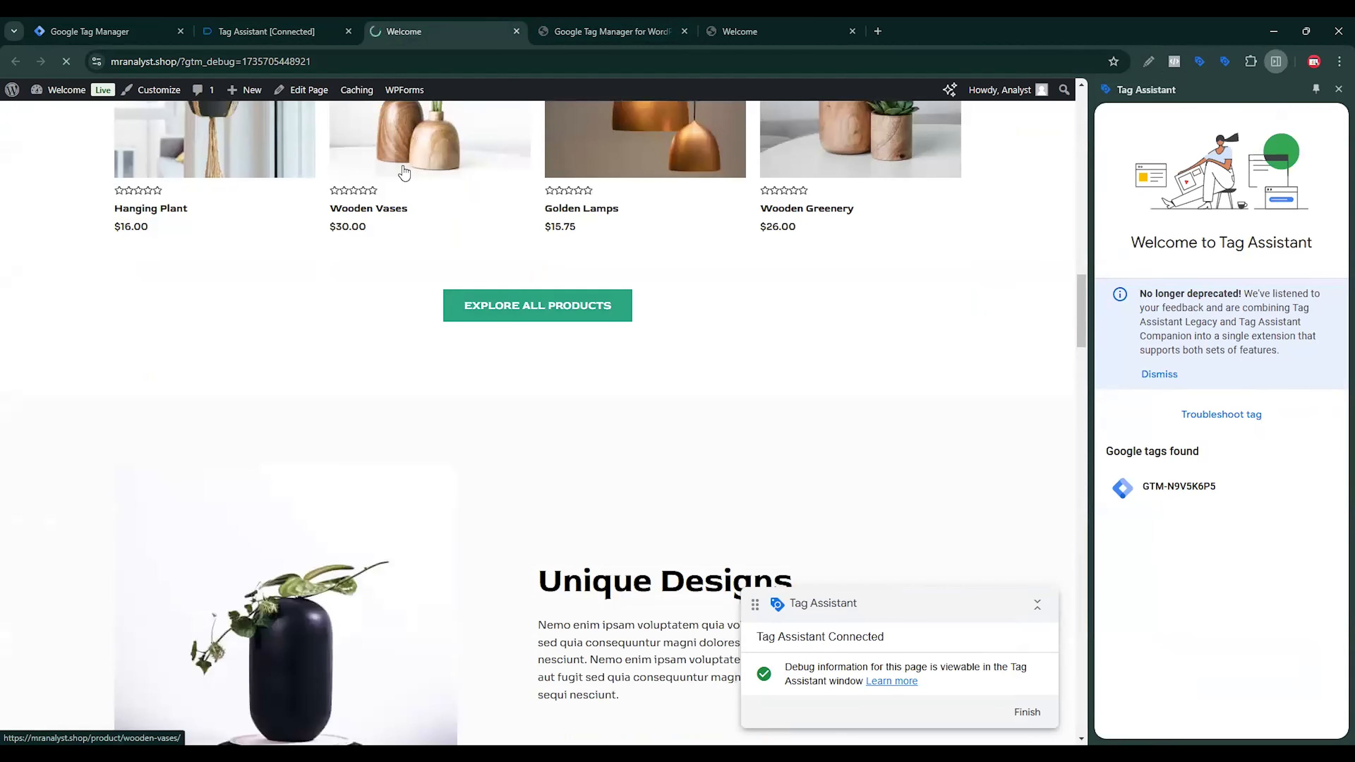
click(299, 32)
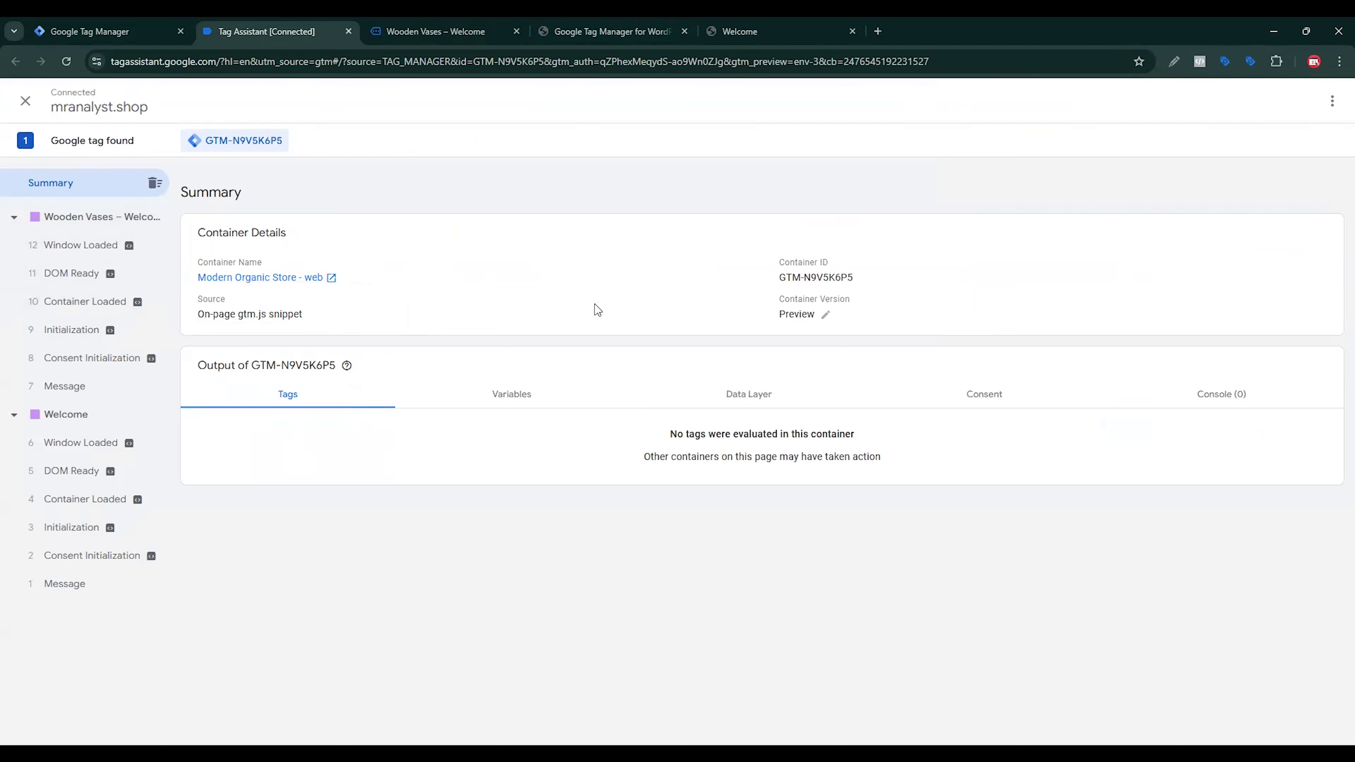
Step: Return to the WordPress admin and reopen the GTM4WP plugin's settings from the installed plugins
click(507, 23)
click(554, 32)
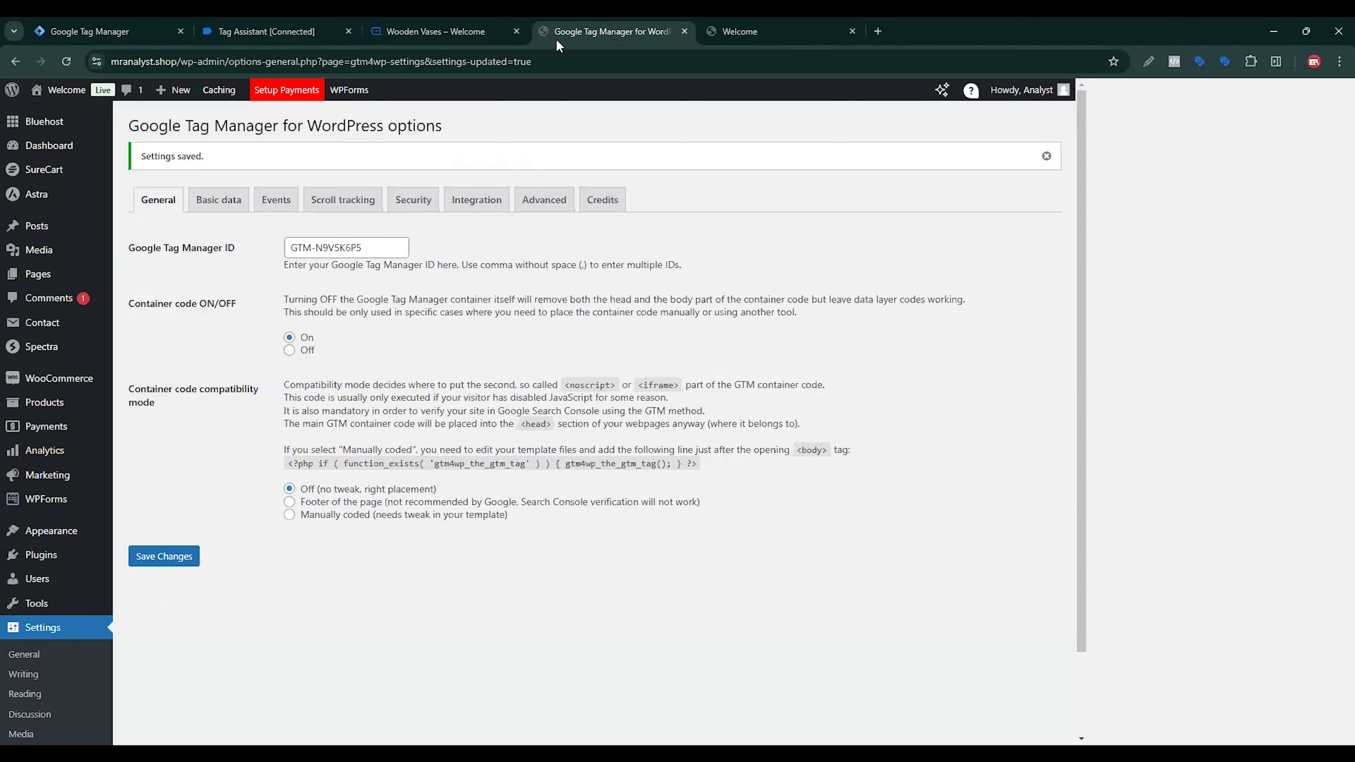
click(53, 629)
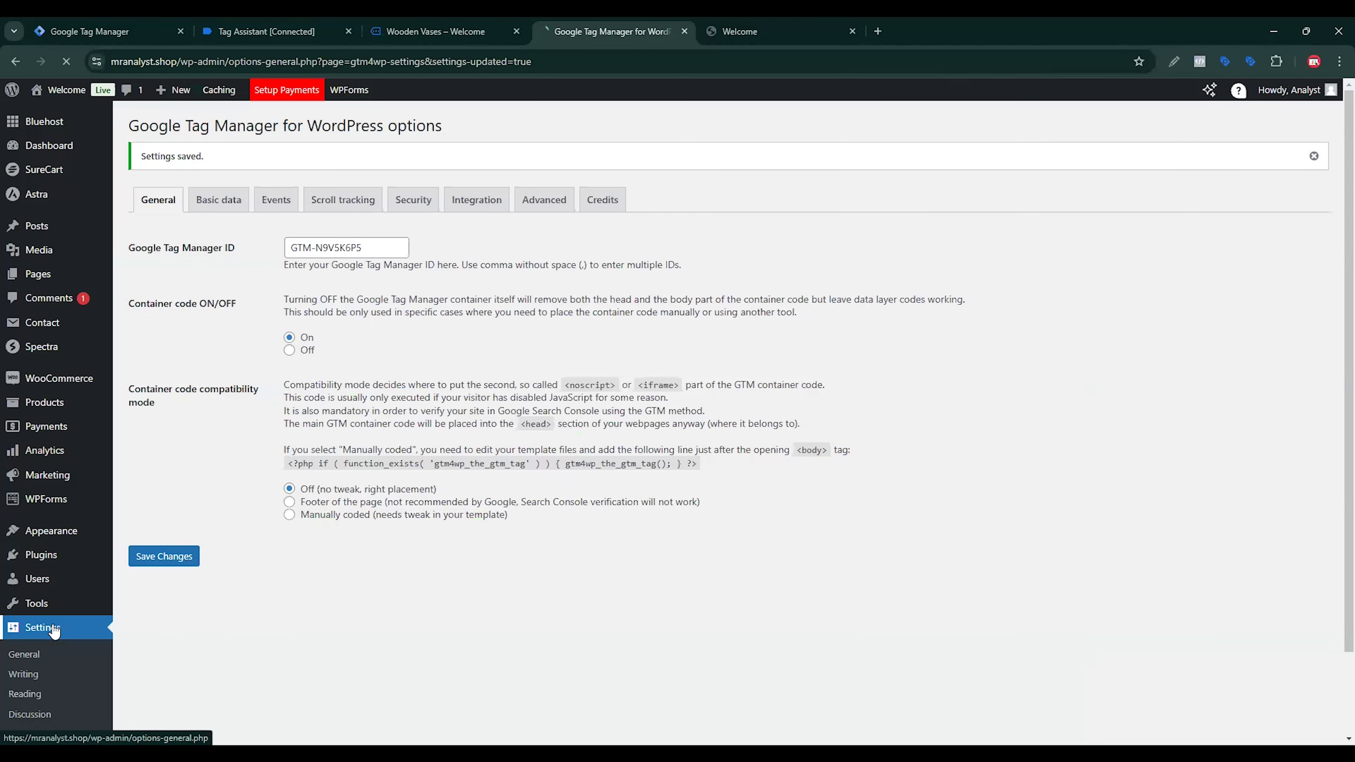
scroll(57, 632, down, 2)
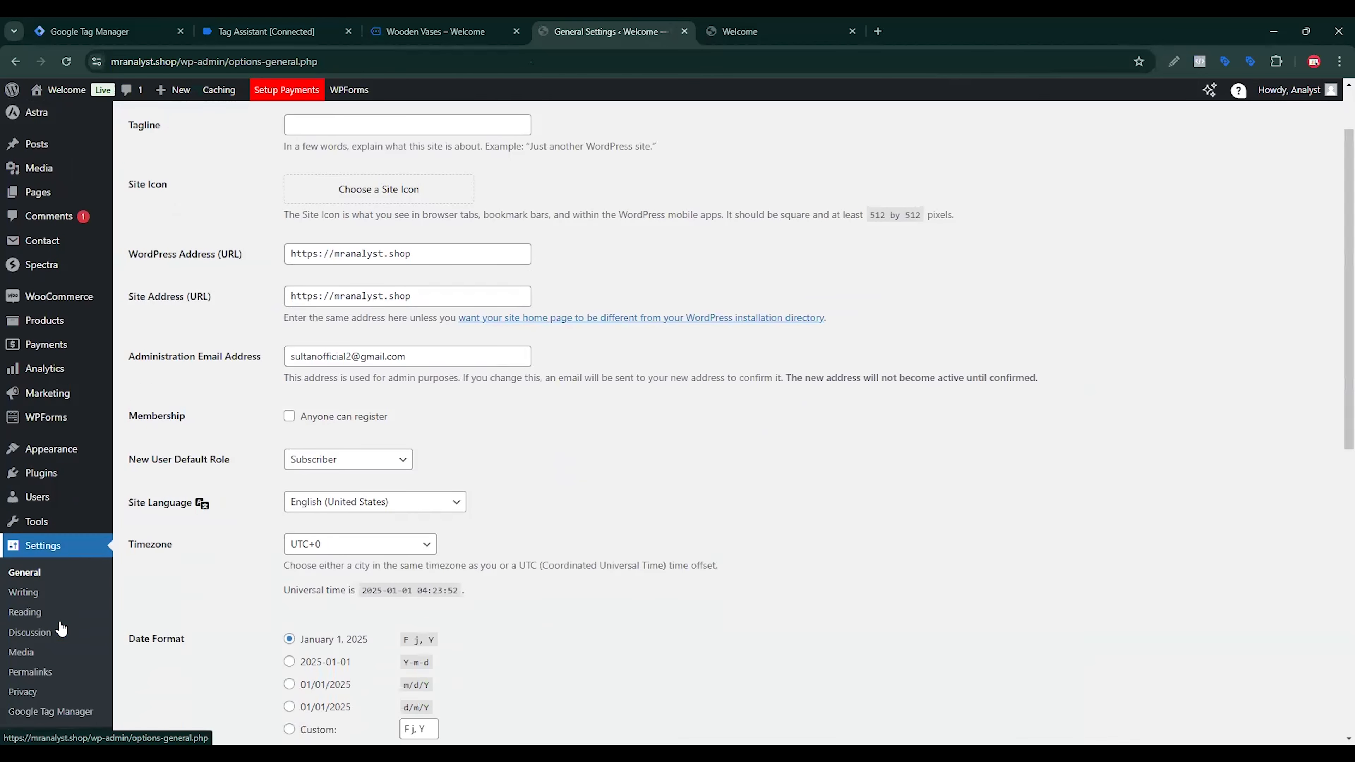
scroll(47, 709, down, 1)
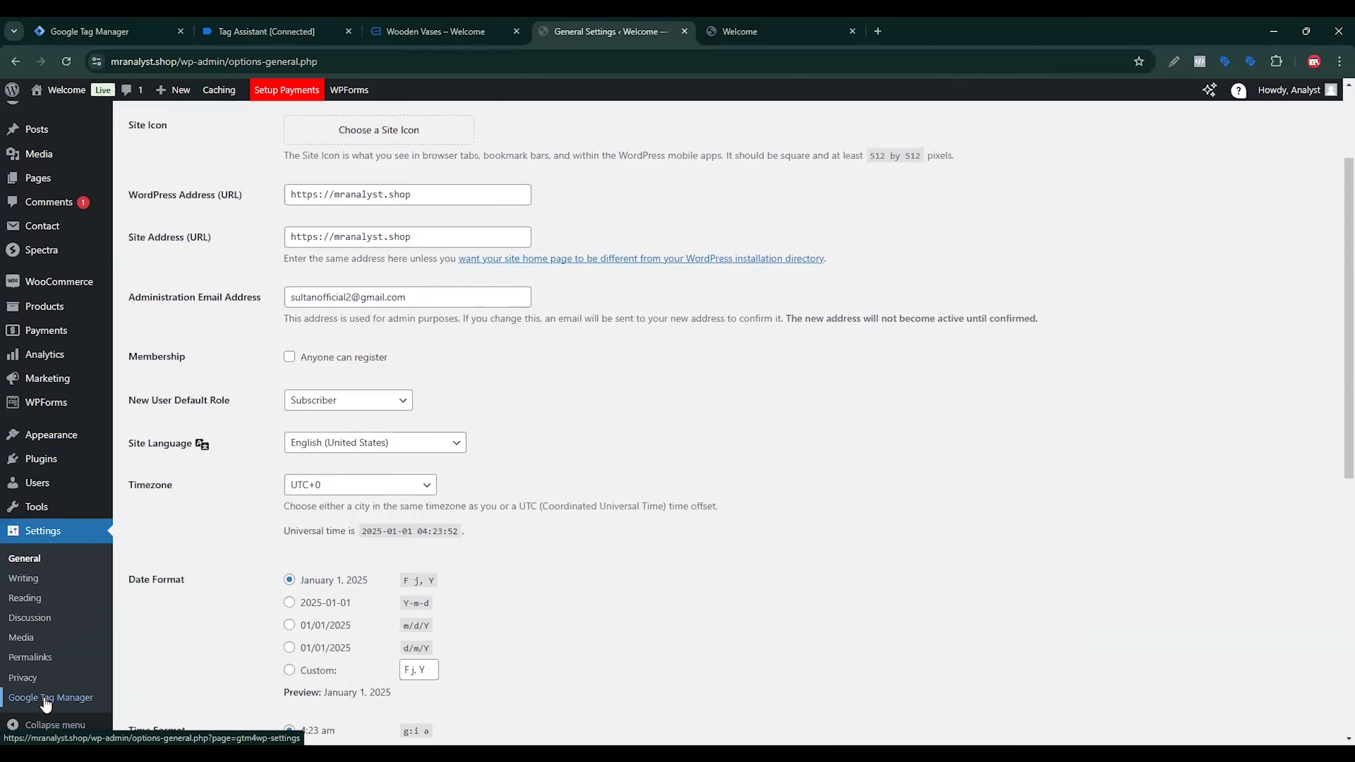
mouse_move(48, 459)
click(168, 469)
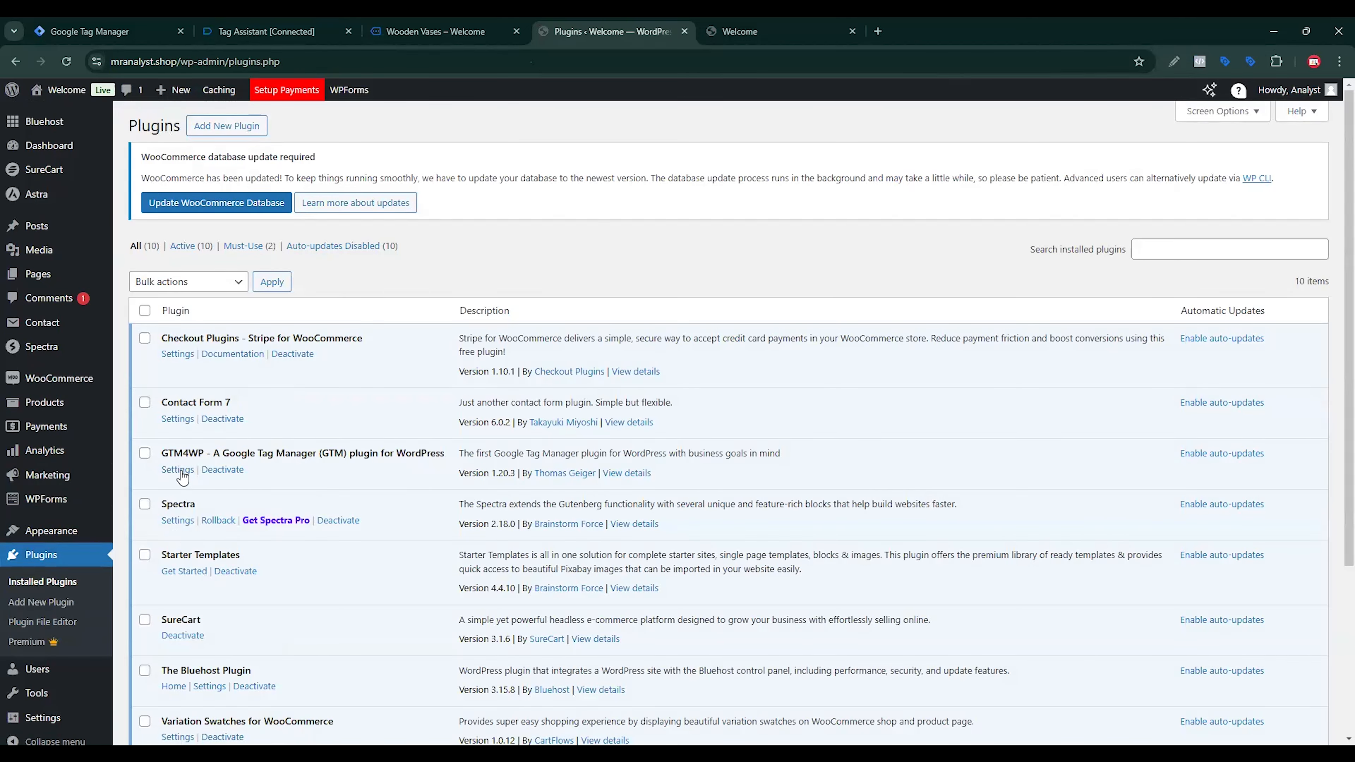
click(177, 470)
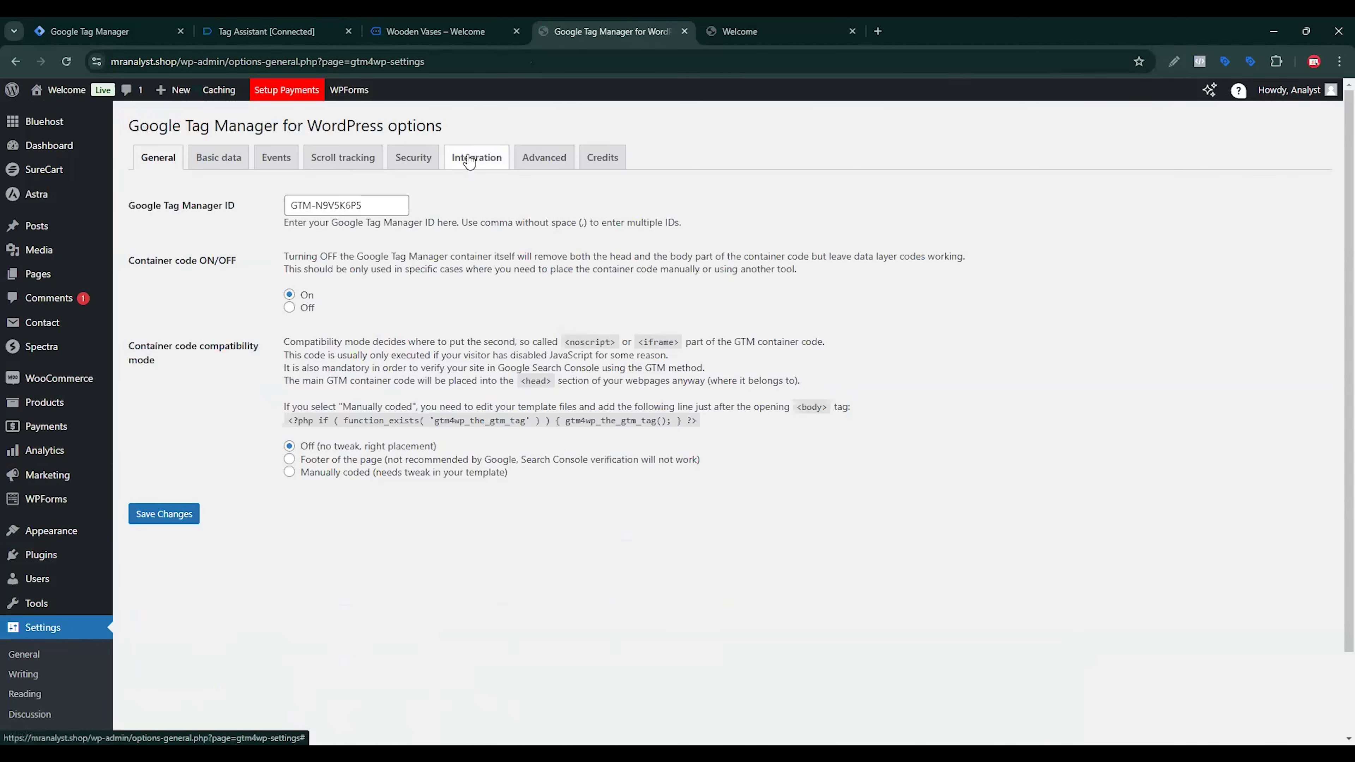
Step: Enable Track e-commerce in the WooCommerce integration settings and set Products per impression to 0
click(469, 161)
click(239, 192)
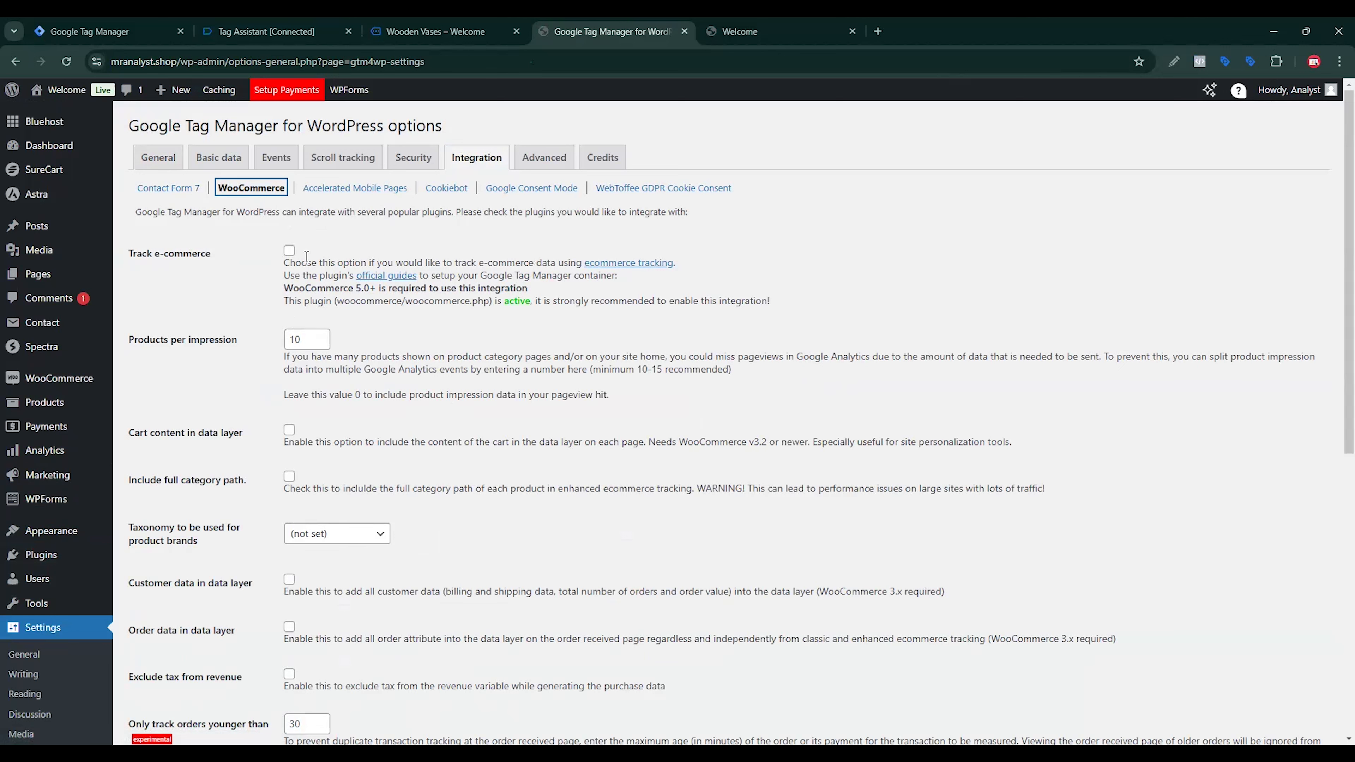
click(291, 250)
key(Tab)
text(0)
Step: Include cart content, customer data and order data in the data layer for the WooCommerce integration
scroll(380, 445, down, 1)
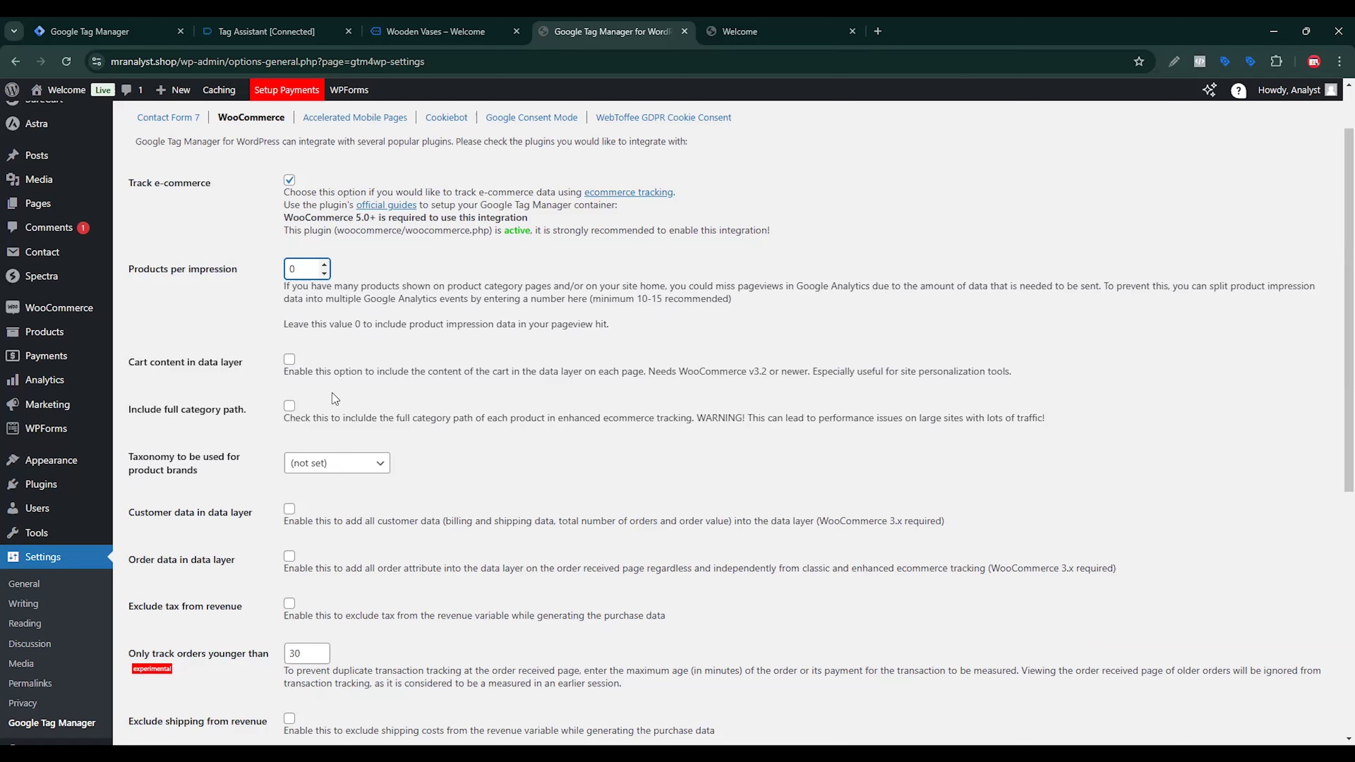
click(290, 361)
click(289, 510)
click(291, 557)
Step: Enable clearing the ecommerce object before each new event and save the WooCommerce integration settings
scroll(635, 379, down, 4)
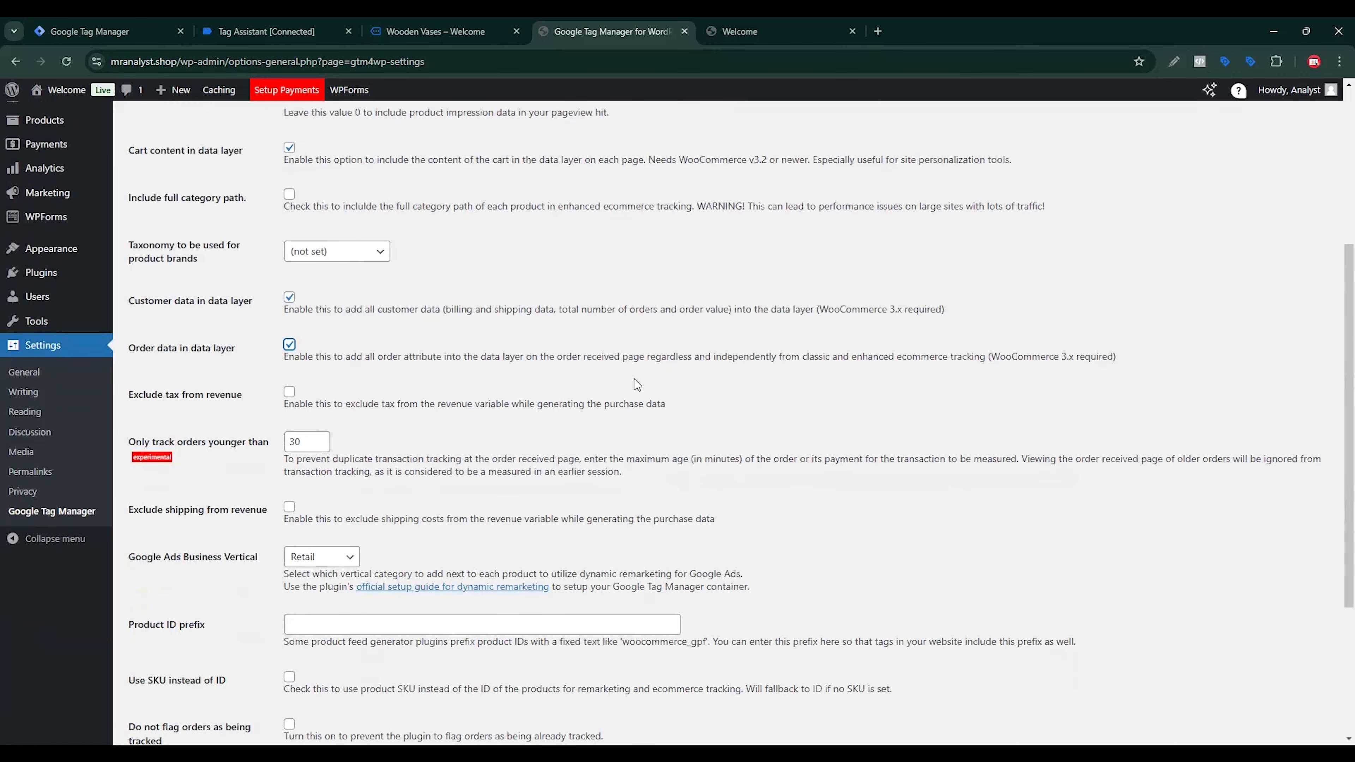
scroll(645, 372, down, 3)
scroll(426, 481, down, 2)
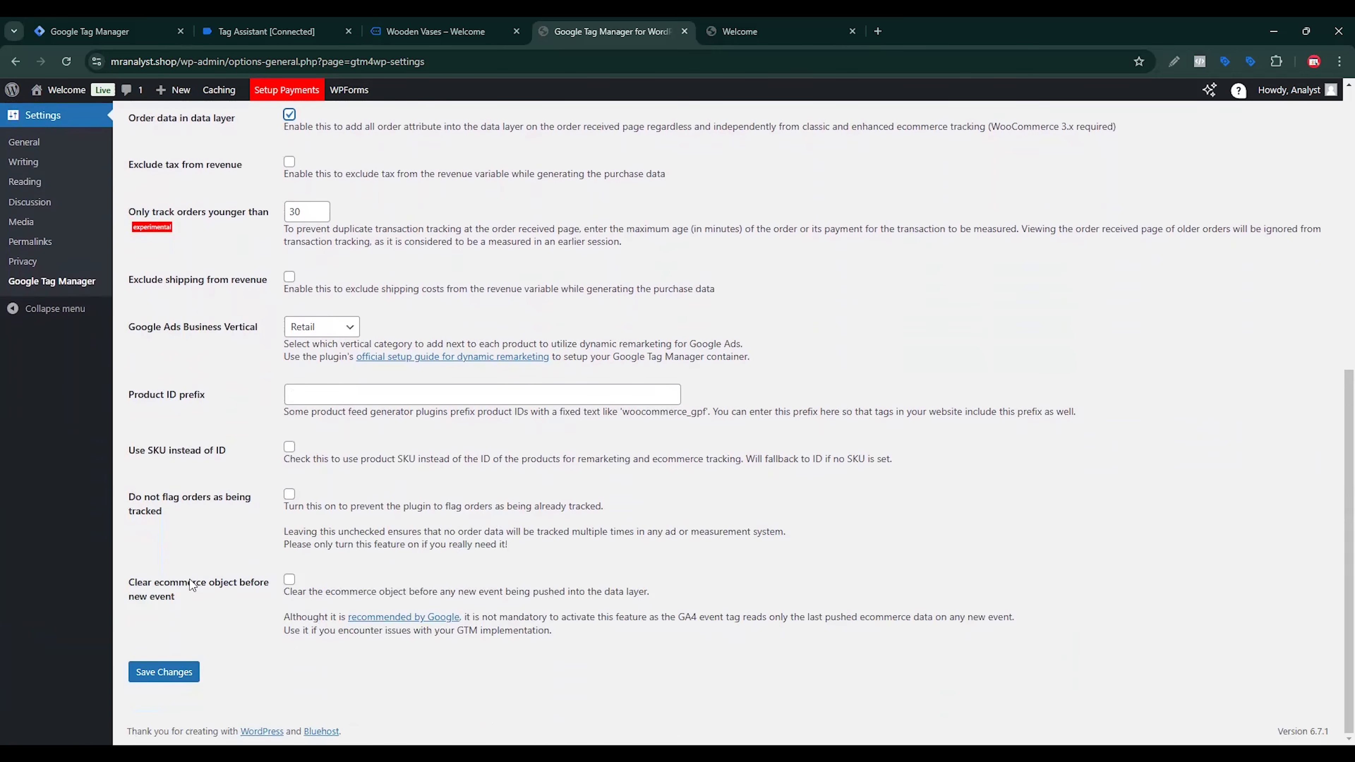
click(289, 581)
click(164, 672)
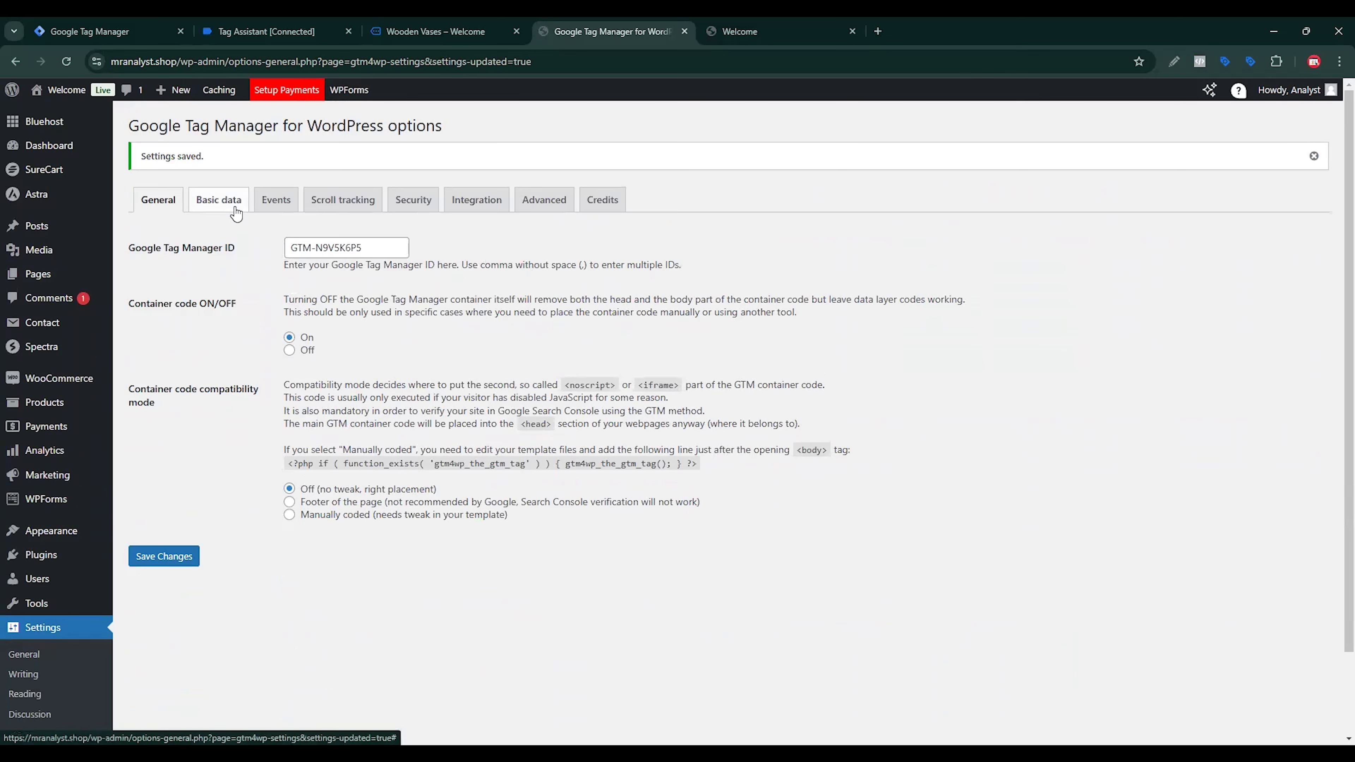
Step: Review the Basic data options for posts and visitors and save the plugin settings
click(231, 206)
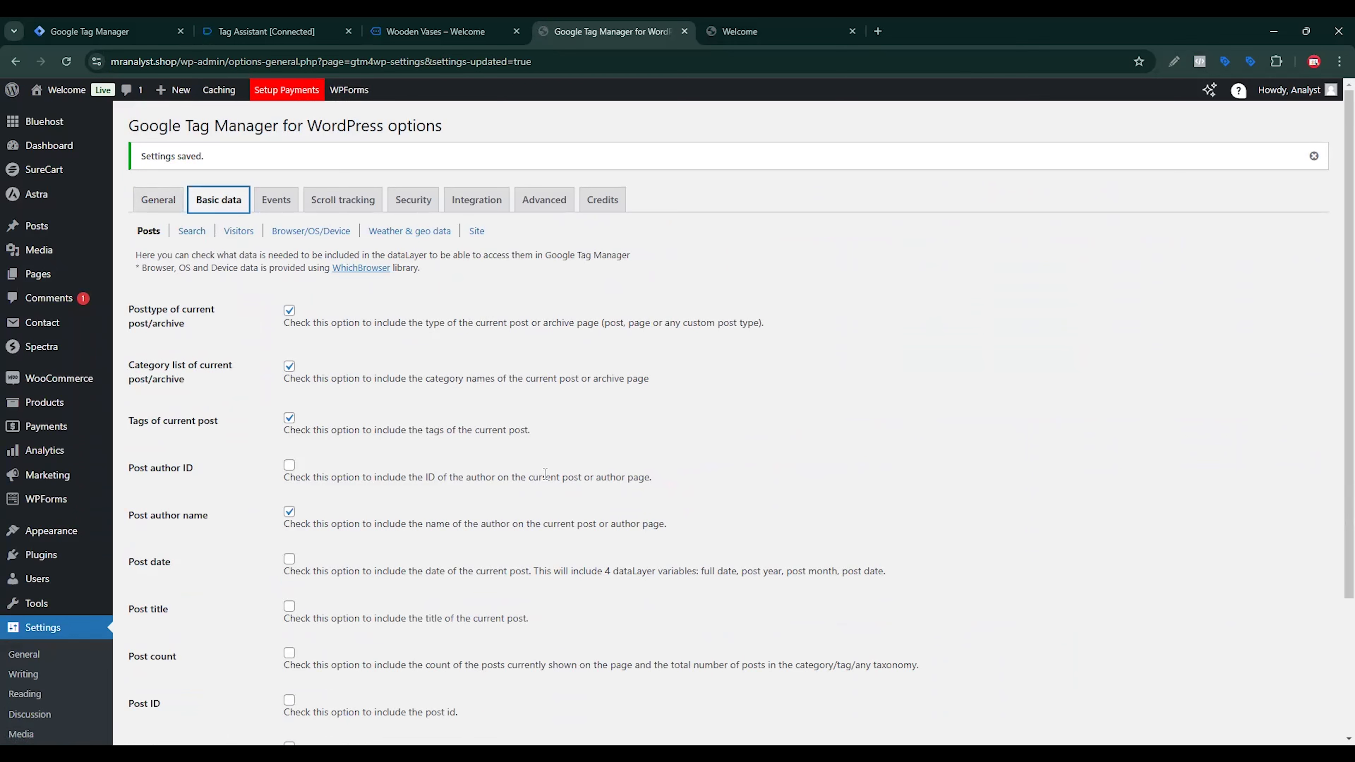
scroll(477, 457, down, 3)
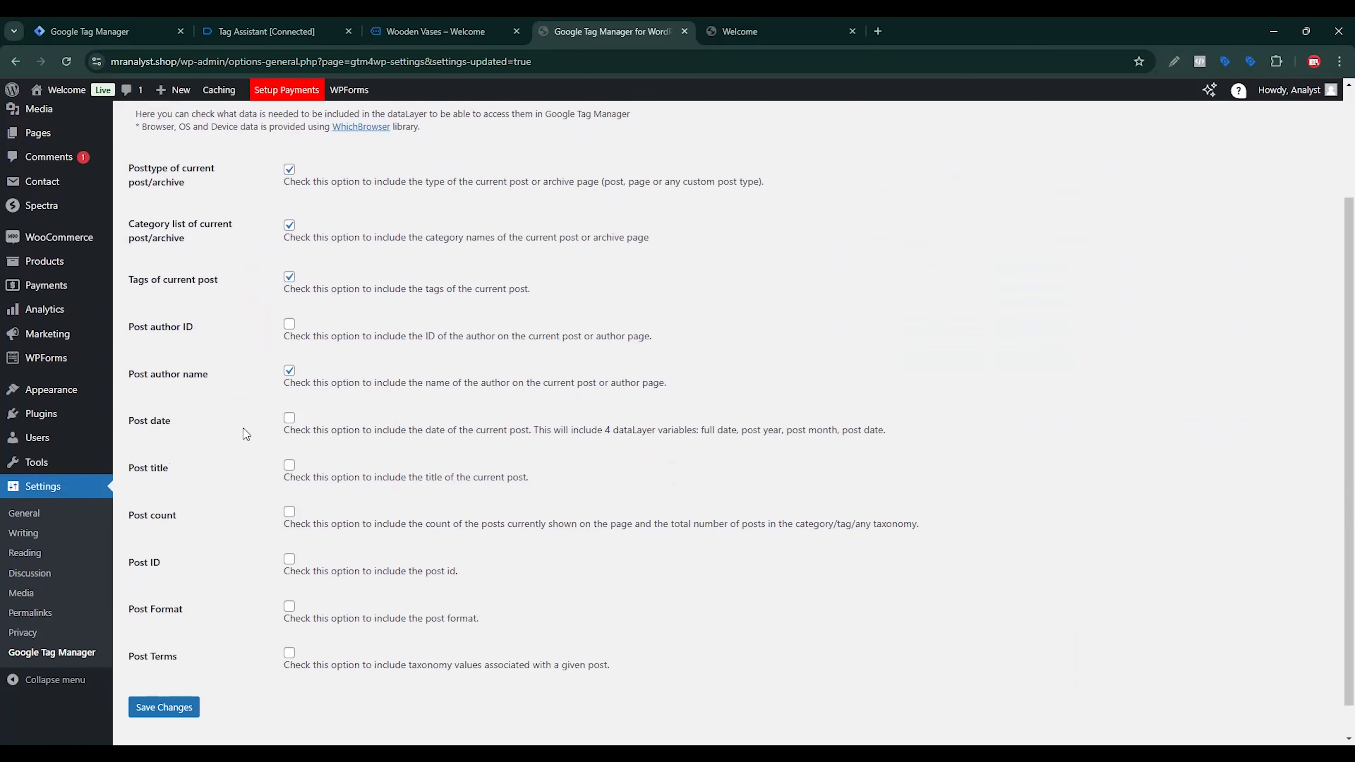
scroll(326, 476, up, 3)
click(239, 231)
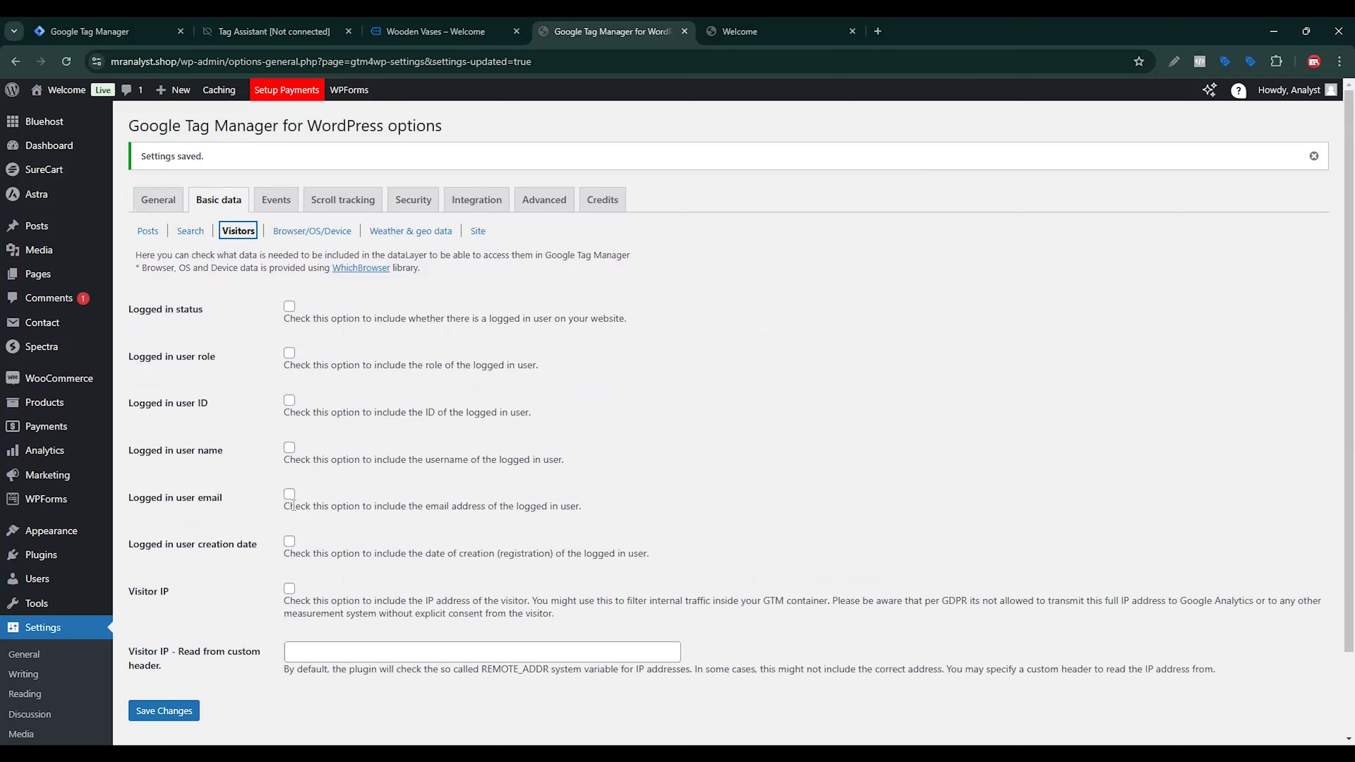
click(181, 713)
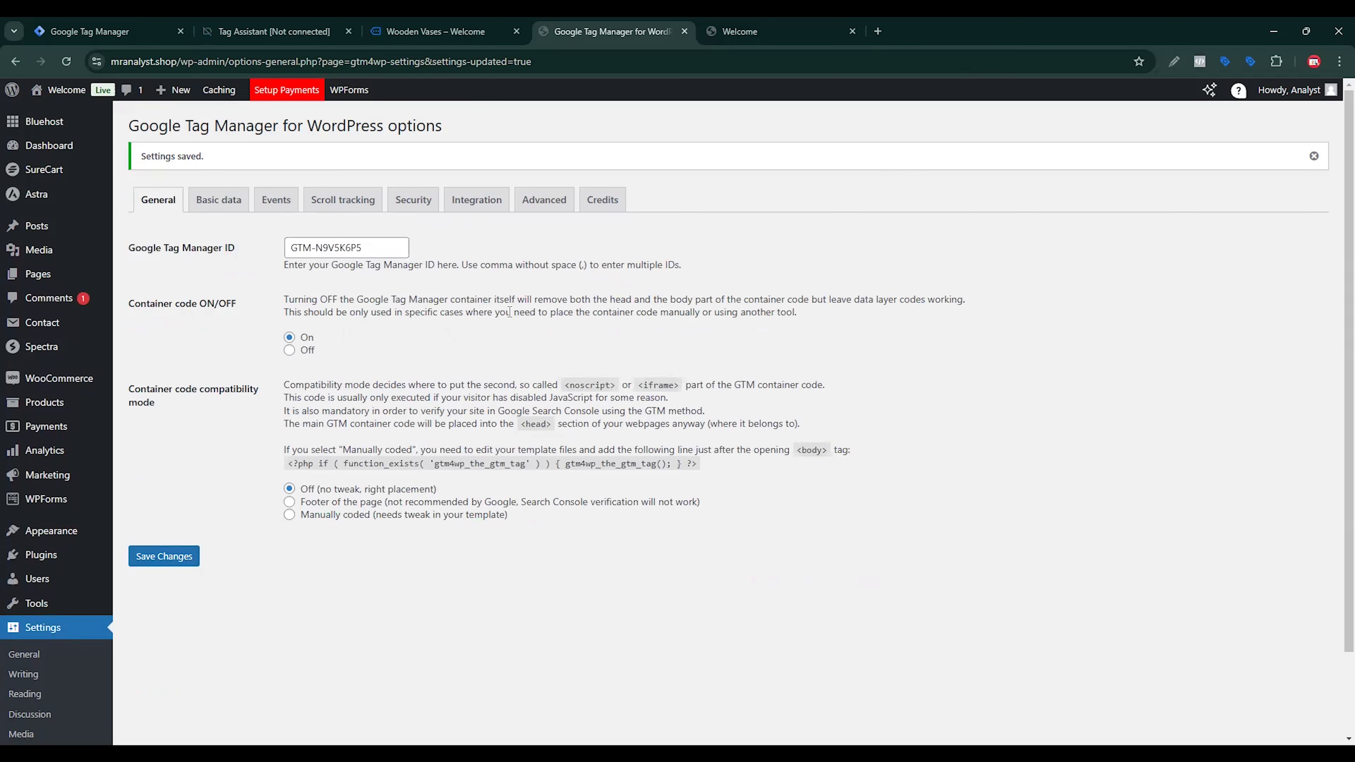
Step: Start a new Google Tag Manager preview session on the store and open the Wooden Vases product page
click(90, 31)
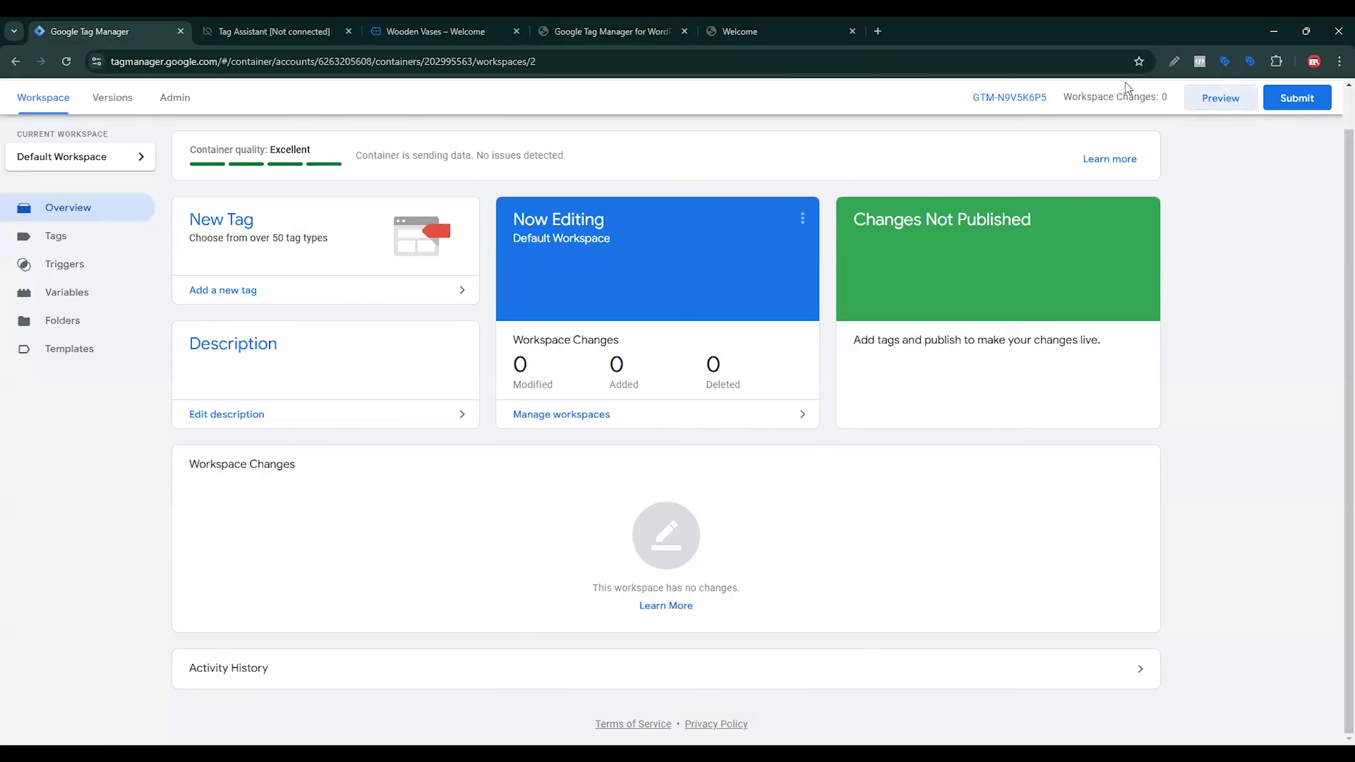
click(1224, 102)
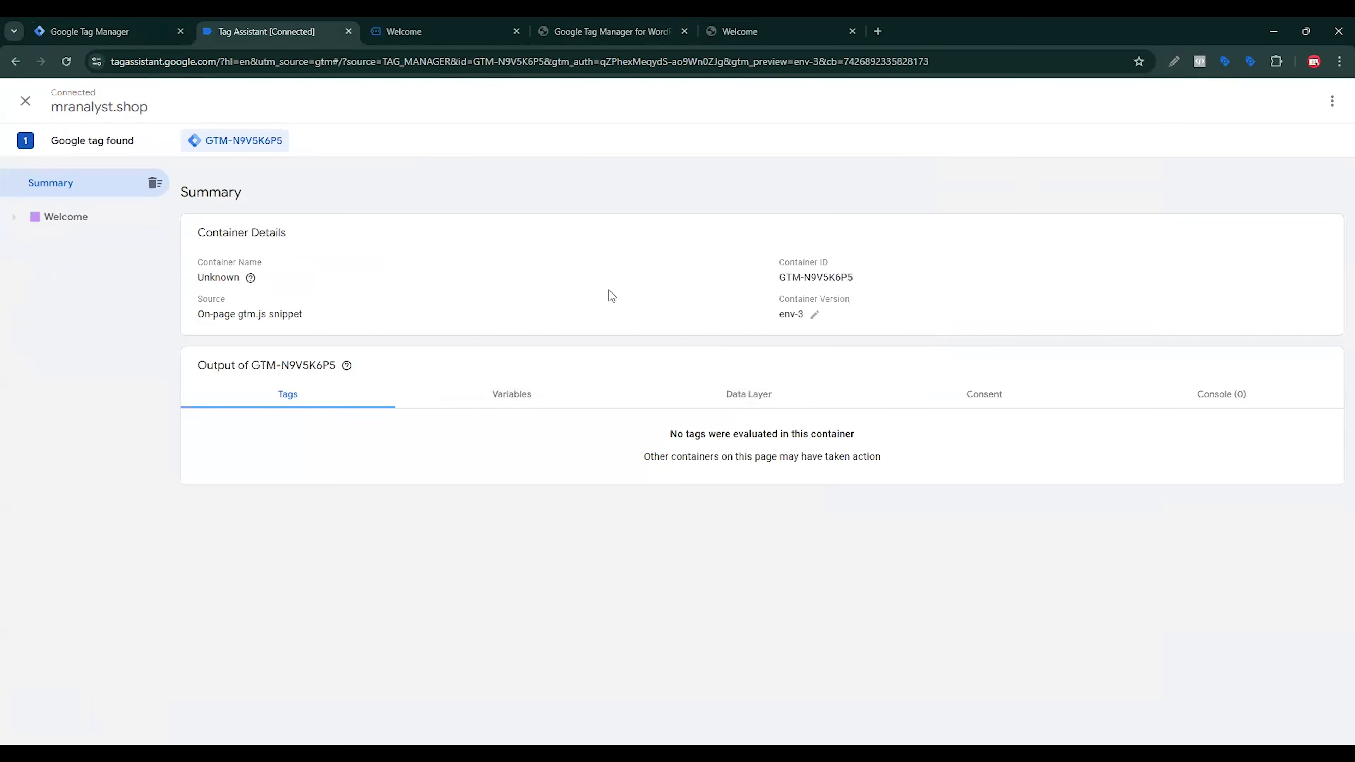
click(415, 37)
scroll(703, 373, down, 10)
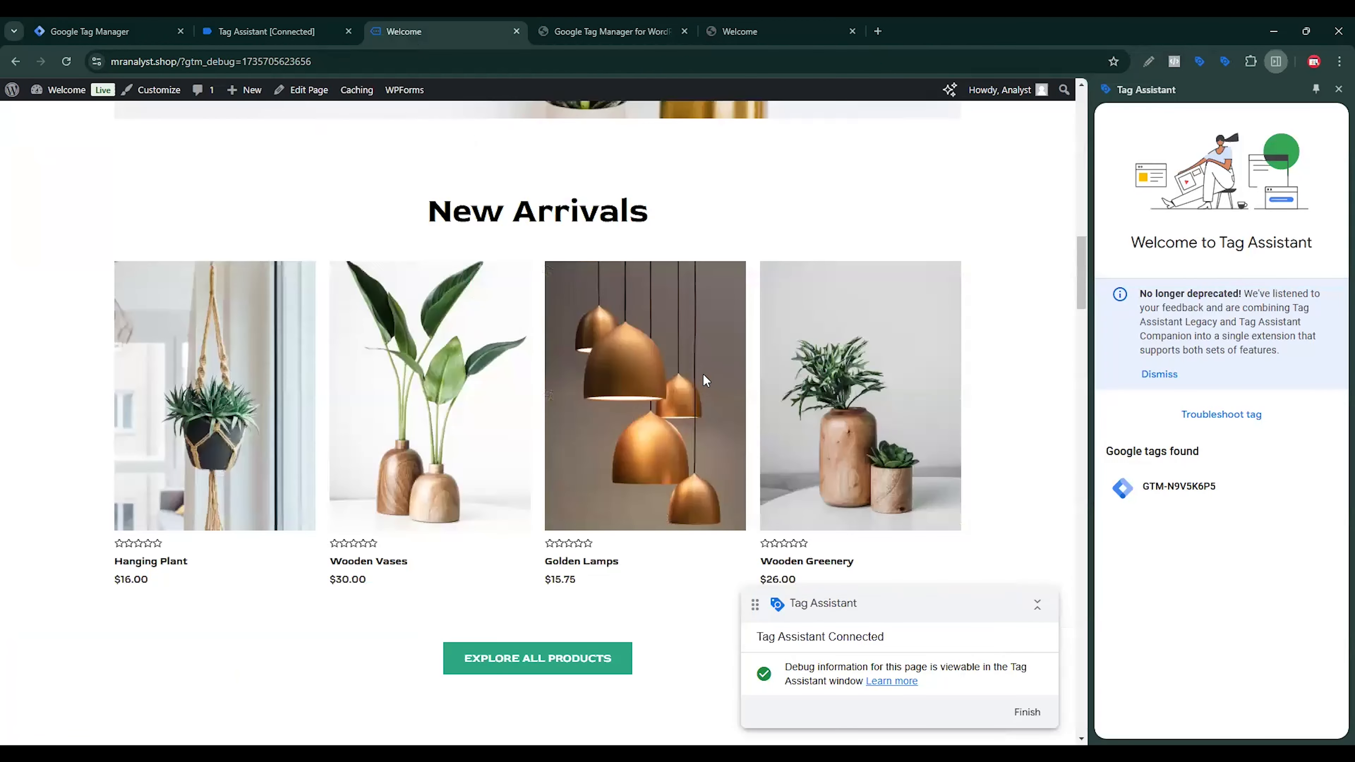
scroll(596, 351, up, 4)
click(454, 348)
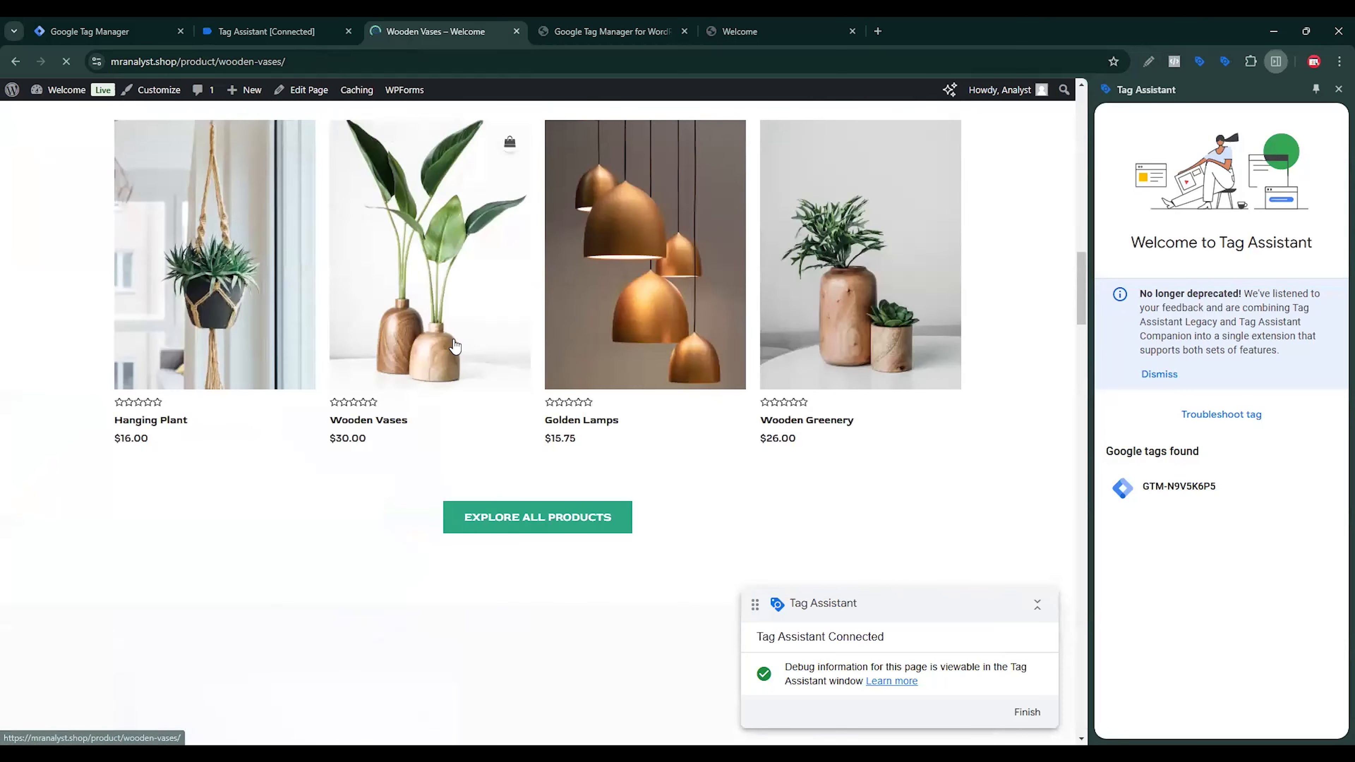
Step: Examine the item details and currency in the expanded API call of the Wooden Vases page's view_item event in Tag Assistant
click(247, 36)
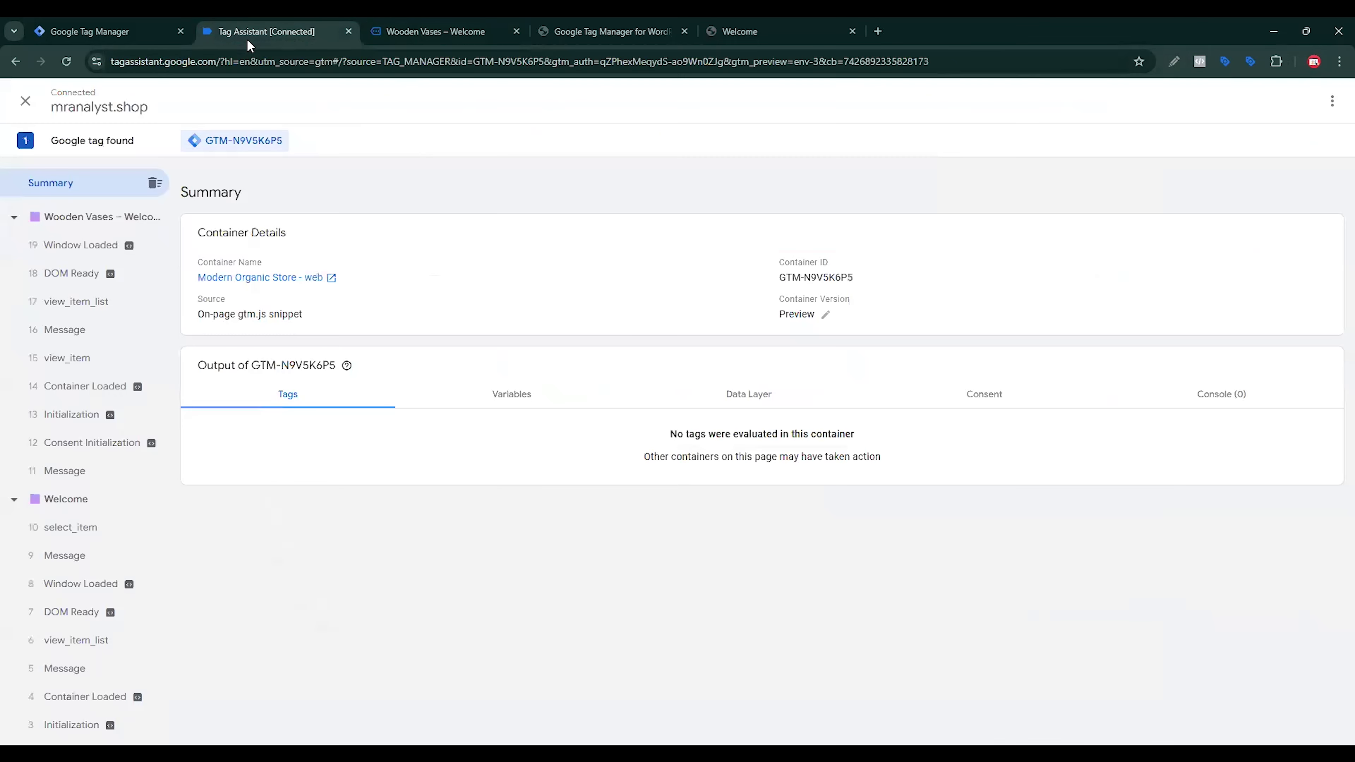
click(93, 359)
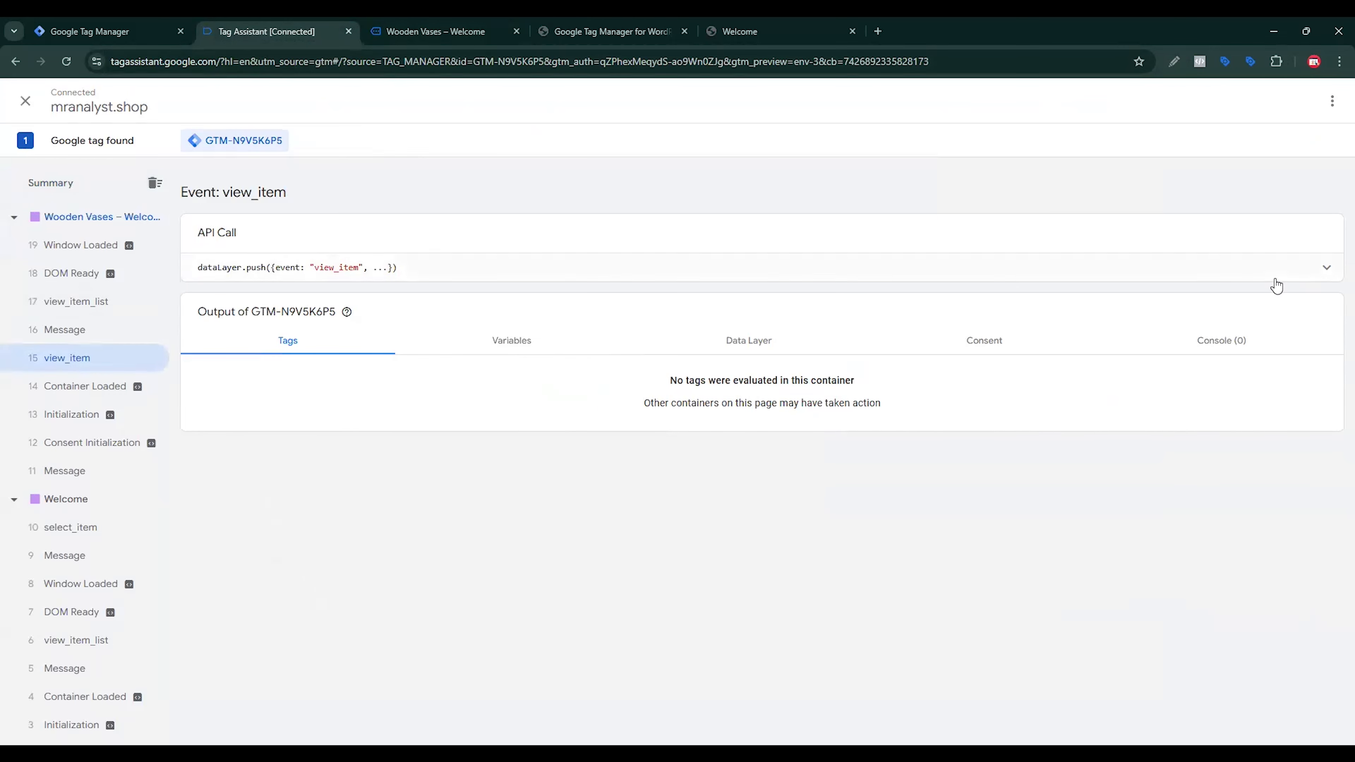
click(1303, 277)
drag(307, 342, 325, 383)
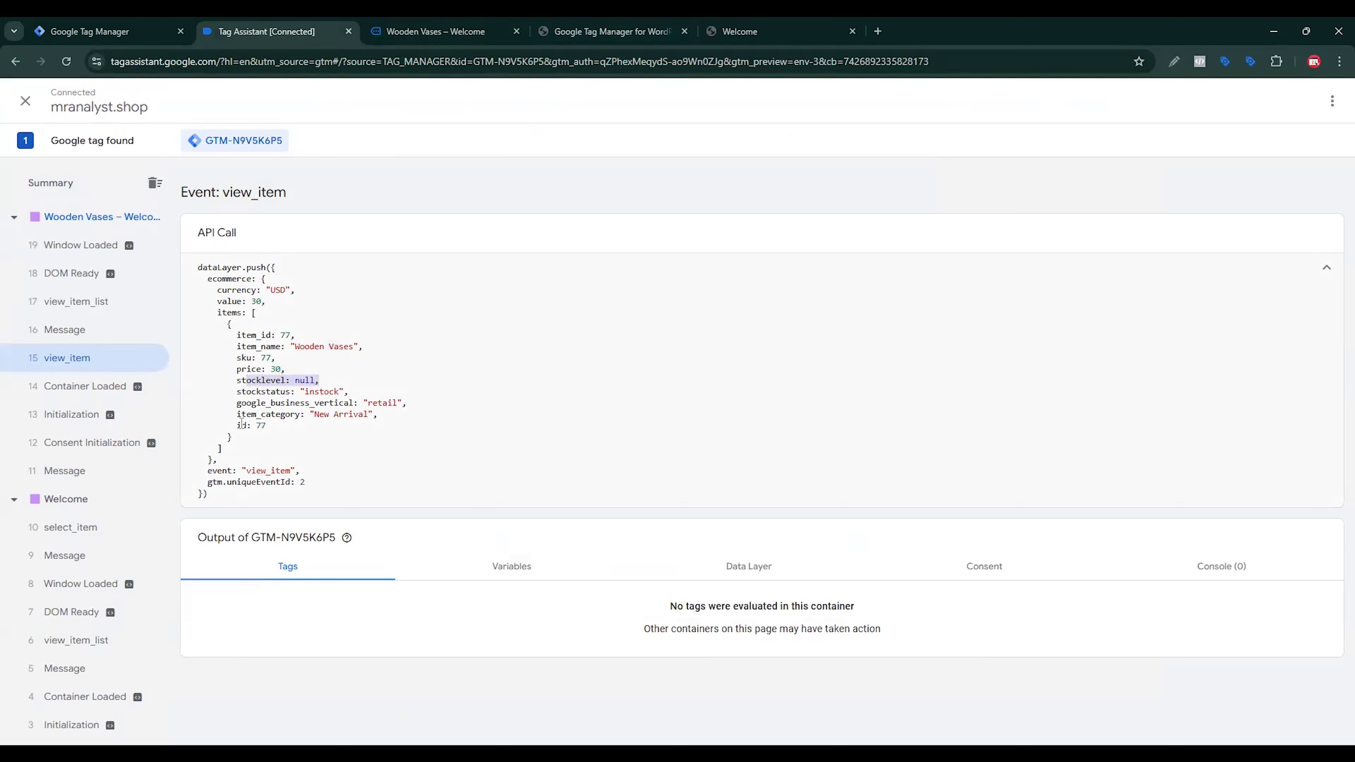
drag(239, 425, 297, 417)
drag(295, 291, 210, 269)
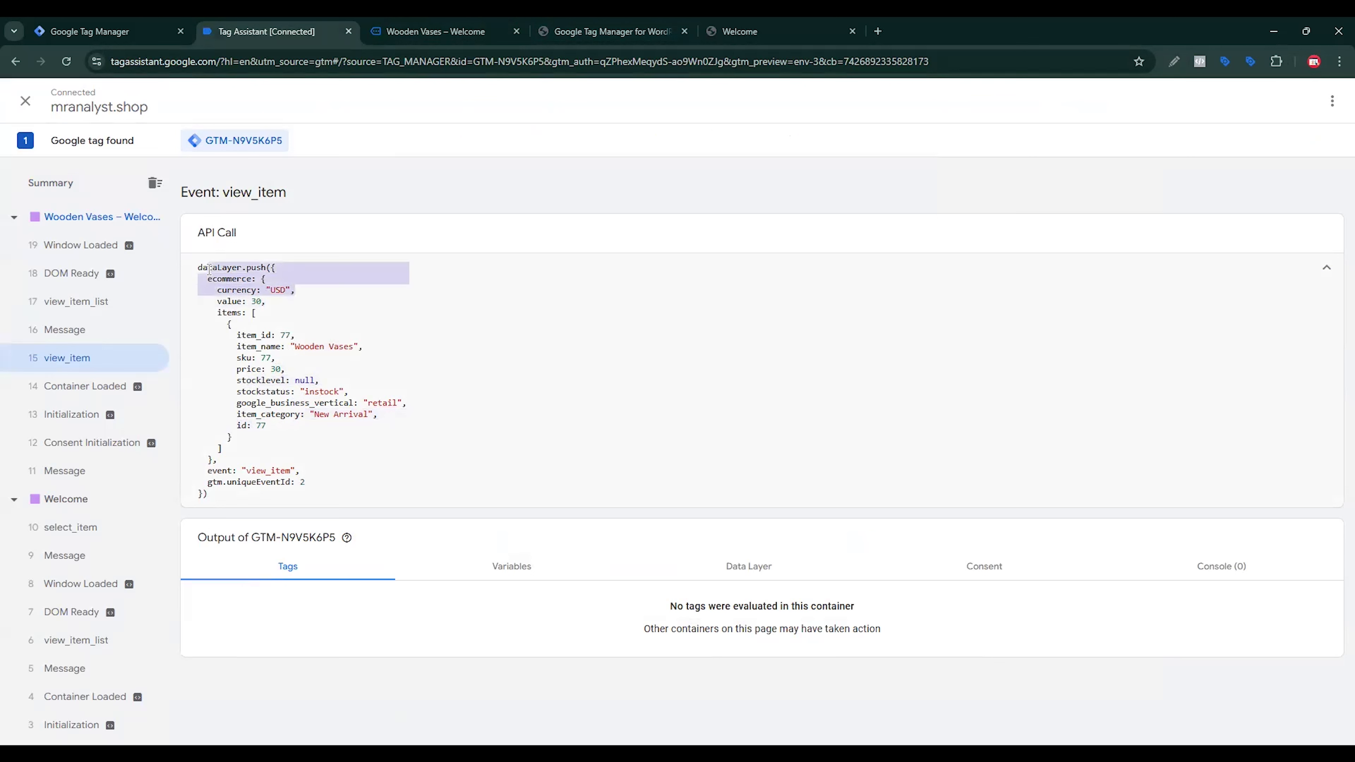